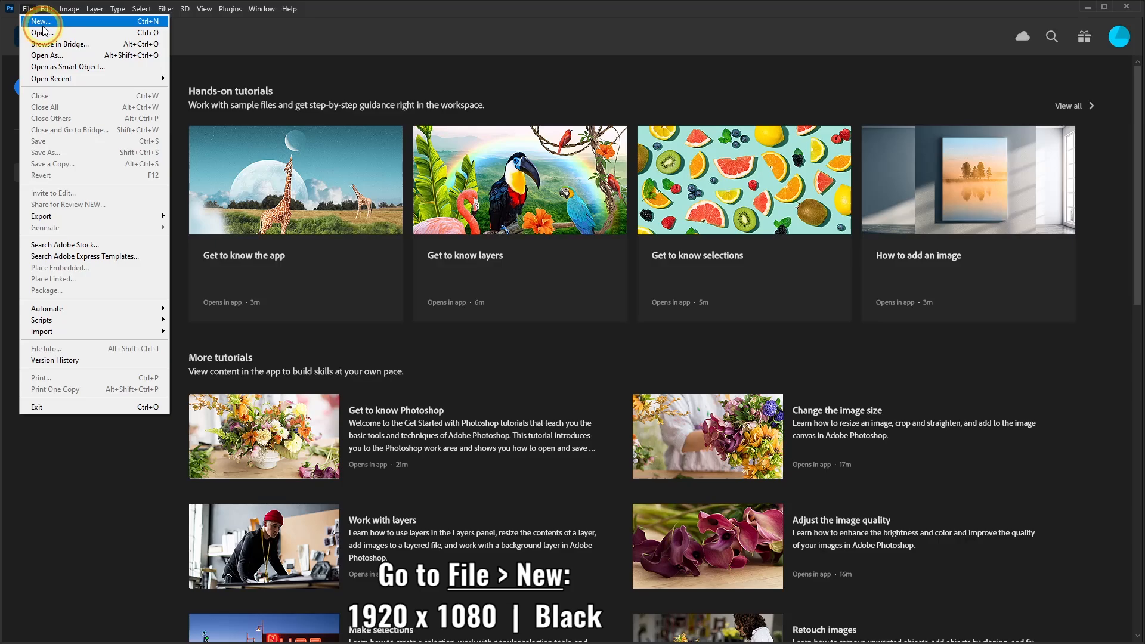
# Create a new 1920 x 1080 px document at 72 pixels/inch with a black background
pyautogui.click(42, 24)
pyautogui.click(510, 146)
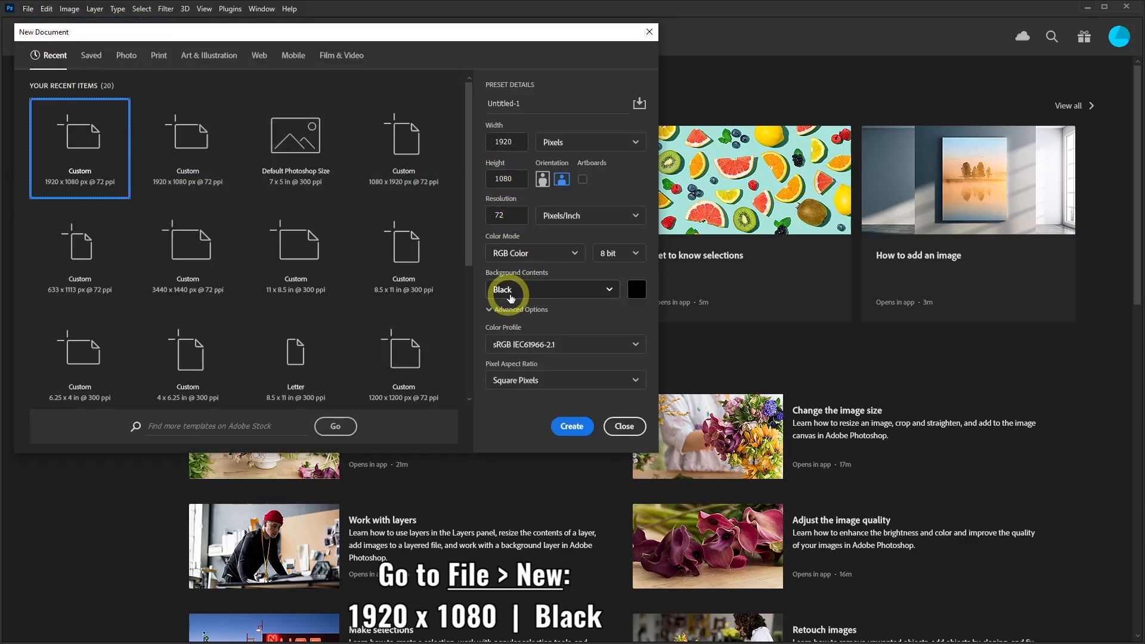
pyautogui.click(577, 429)
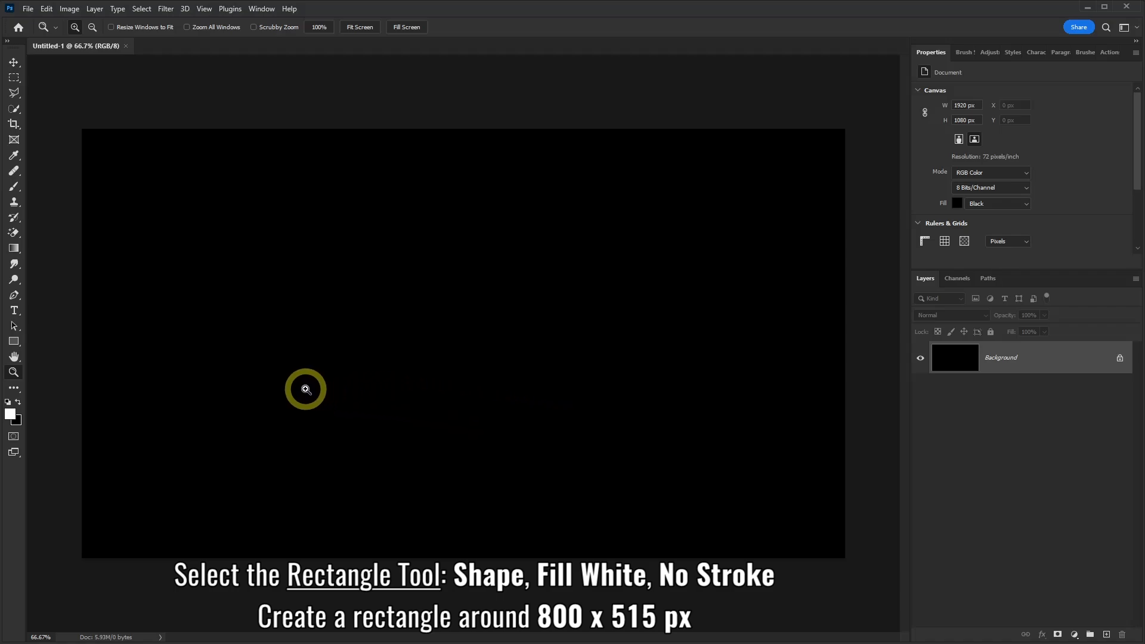
# Set up the Rectangle Tool in Shape mode with a white (ffffff) fill and no stroke
pyautogui.click(12, 342)
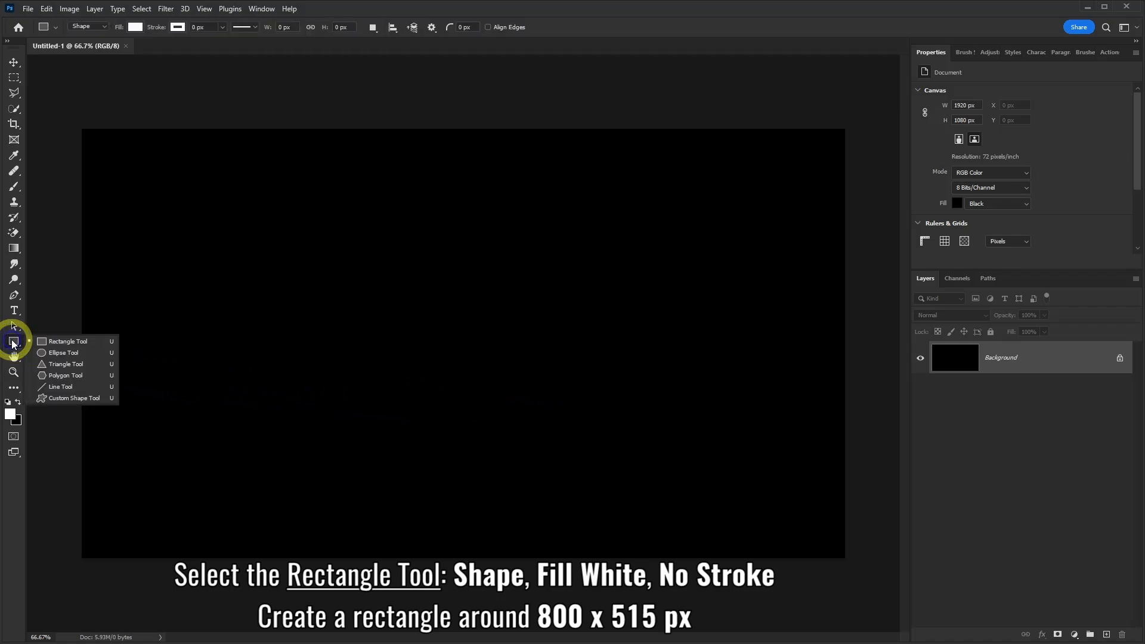
pyautogui.click(59, 346)
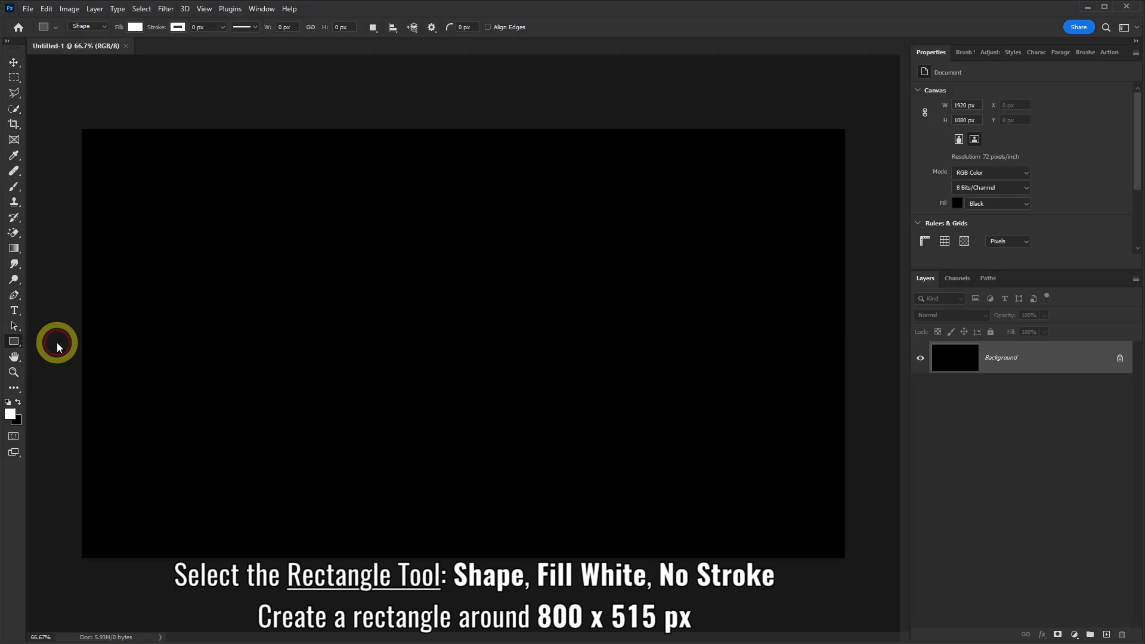
pyautogui.click(109, 31)
pyautogui.click(137, 27)
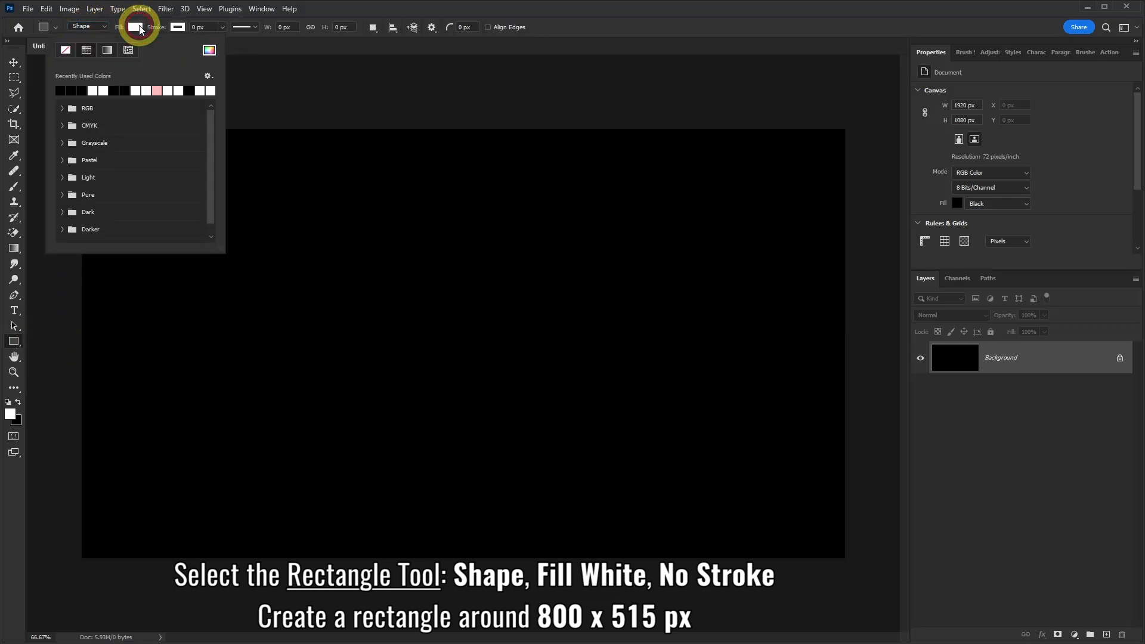
pyautogui.click(208, 49)
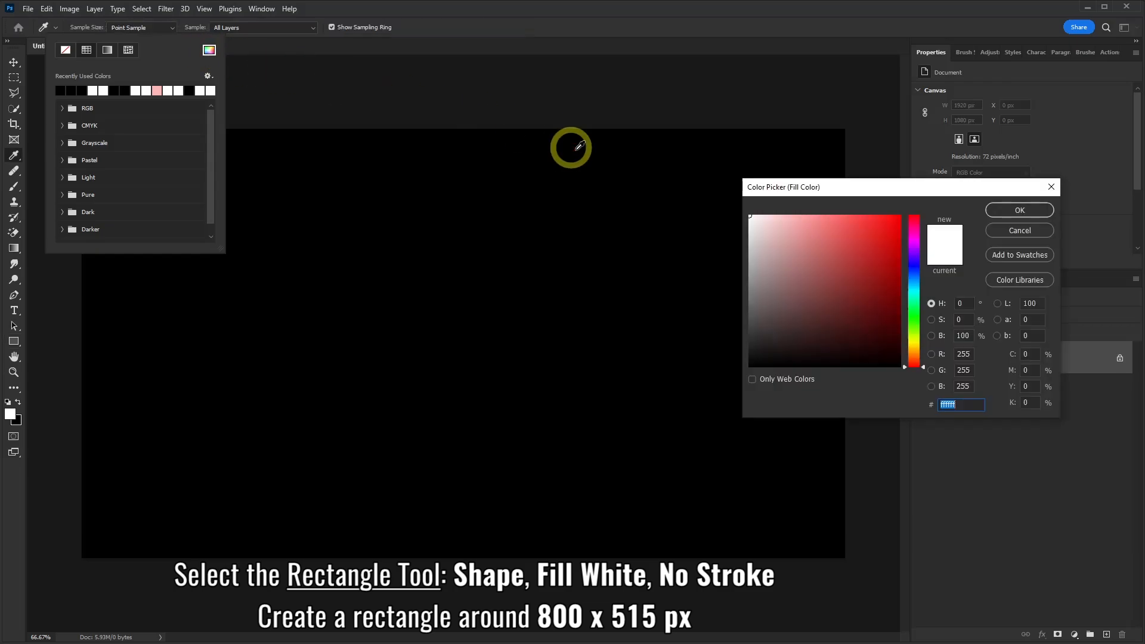
pyautogui.click(1010, 211)
pyautogui.click(177, 27)
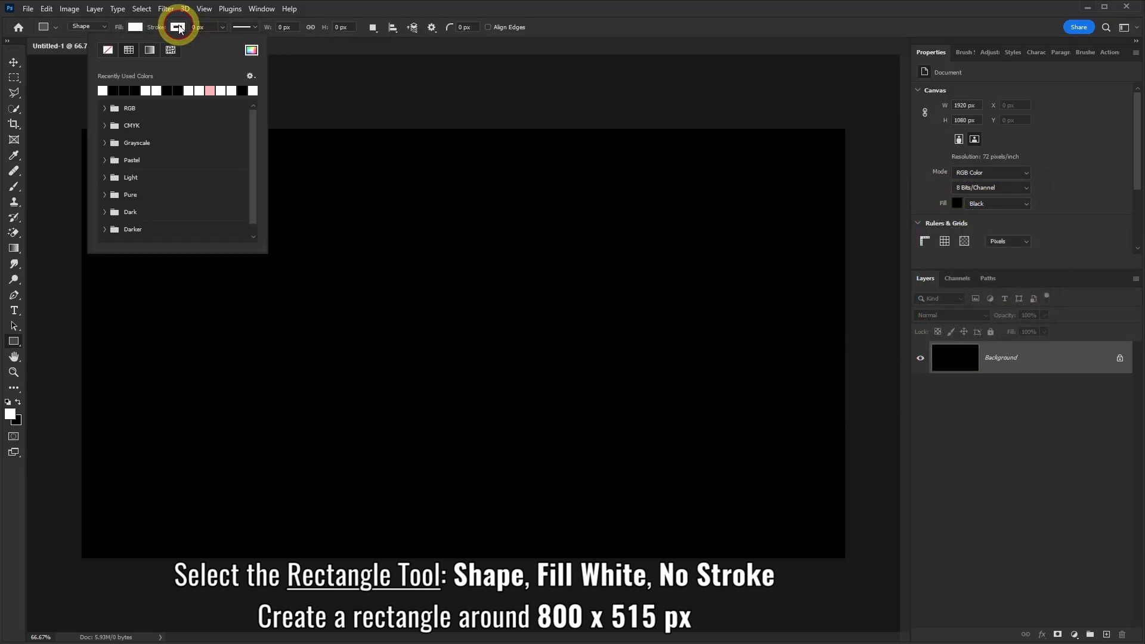
pyautogui.click(107, 52)
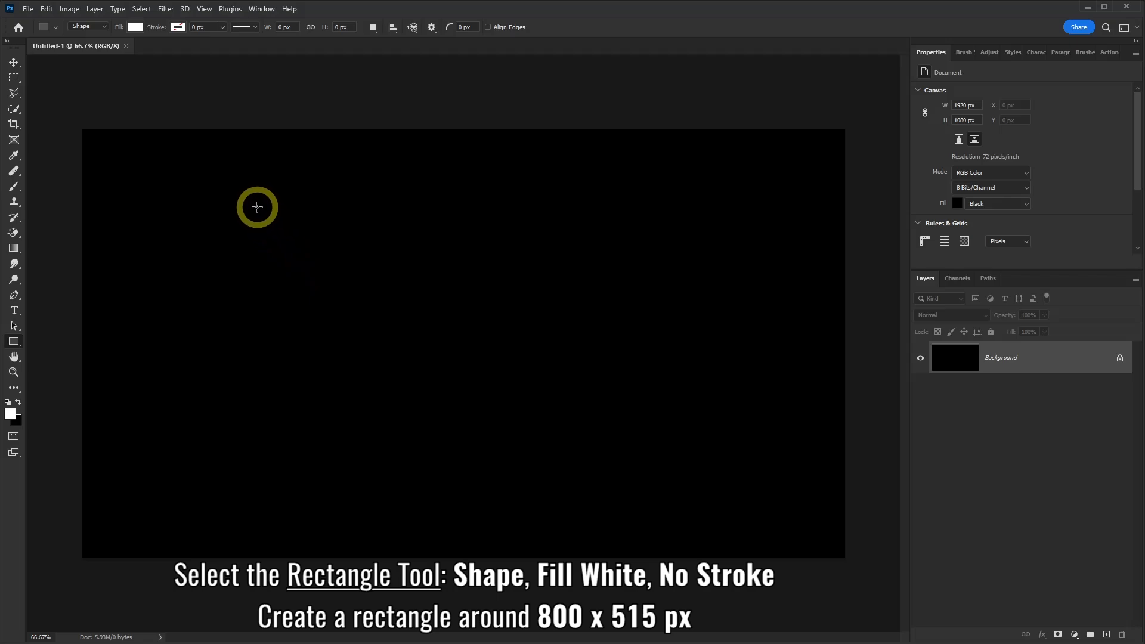
# Draw a rectangle about 801 x 517 px, move it to the canvas's upper centre, and draw a second about 821 x 116 px just below it
pyautogui.moveTo(257, 207); pyautogui.dragTo(574, 411)
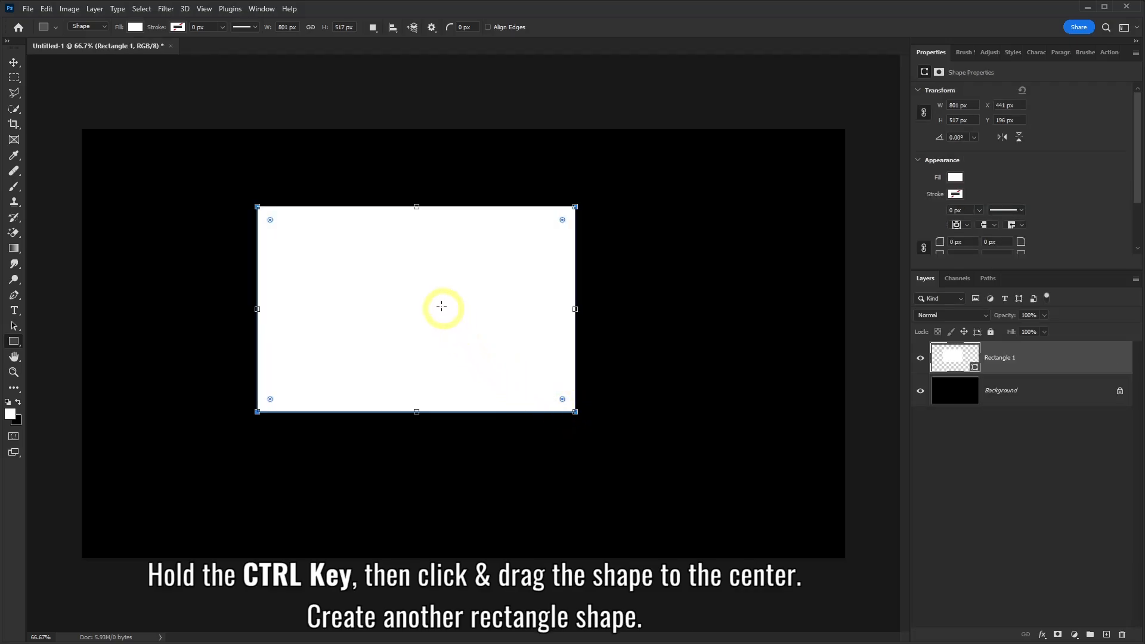
pyautogui.moveTo(415, 297); pyautogui.dragTo(468, 270)
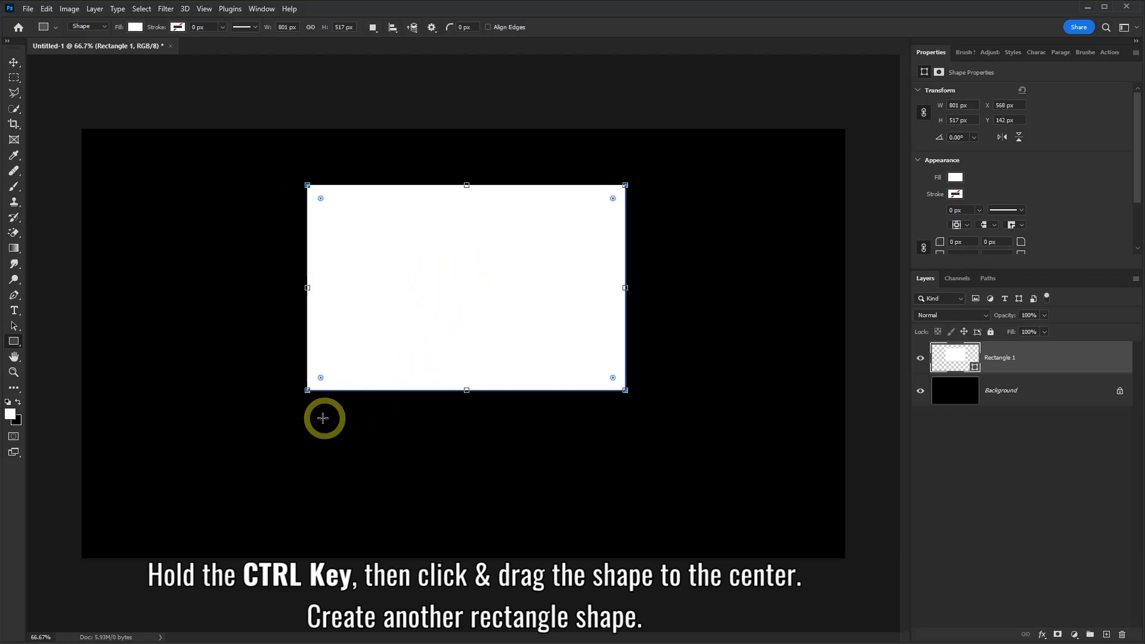
pyautogui.moveTo(303, 412); pyautogui.dragTo(629, 458)
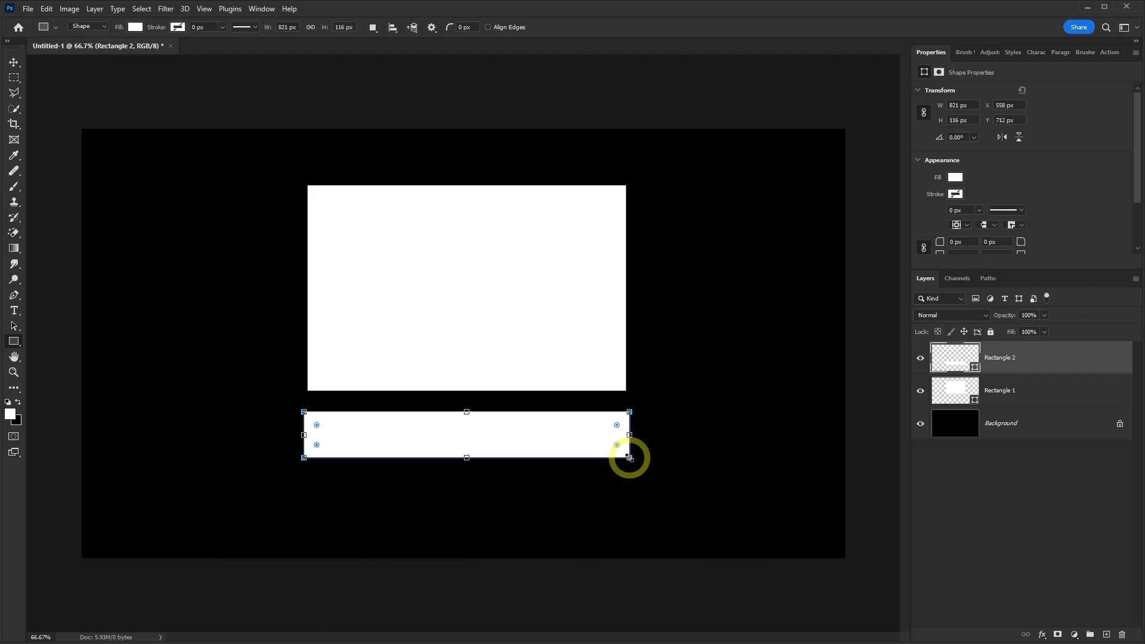
# Distort the lower rectangle into a floor shape, joining its upper corners to the first rectangle's base and spreading its lower corners outward
pyautogui.rightClick(505, 432)
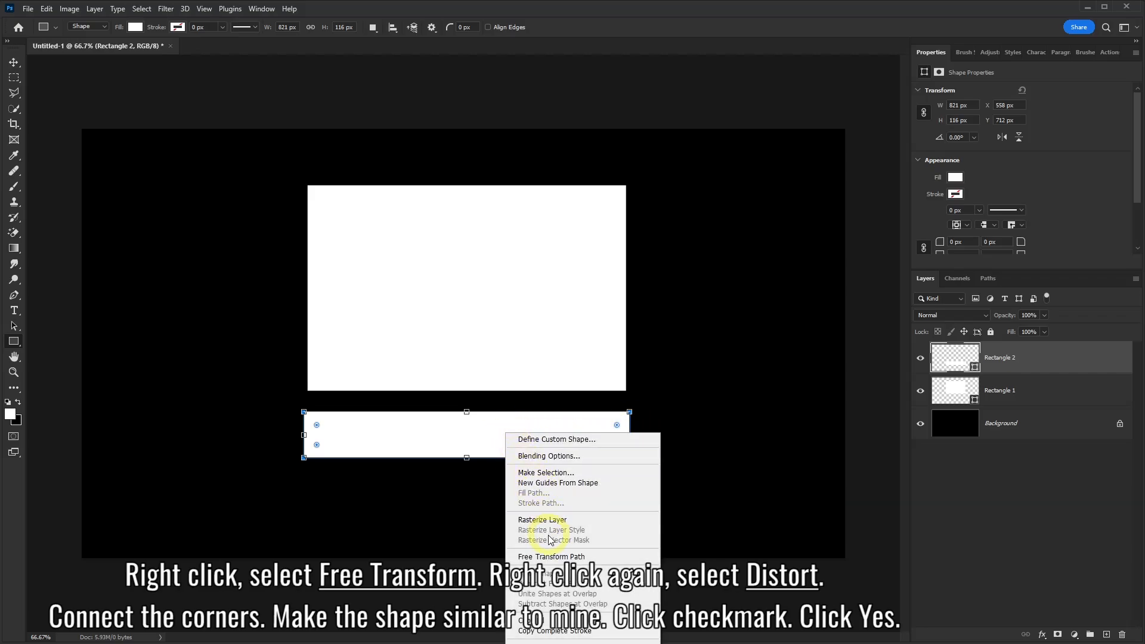
pyautogui.click(547, 557)
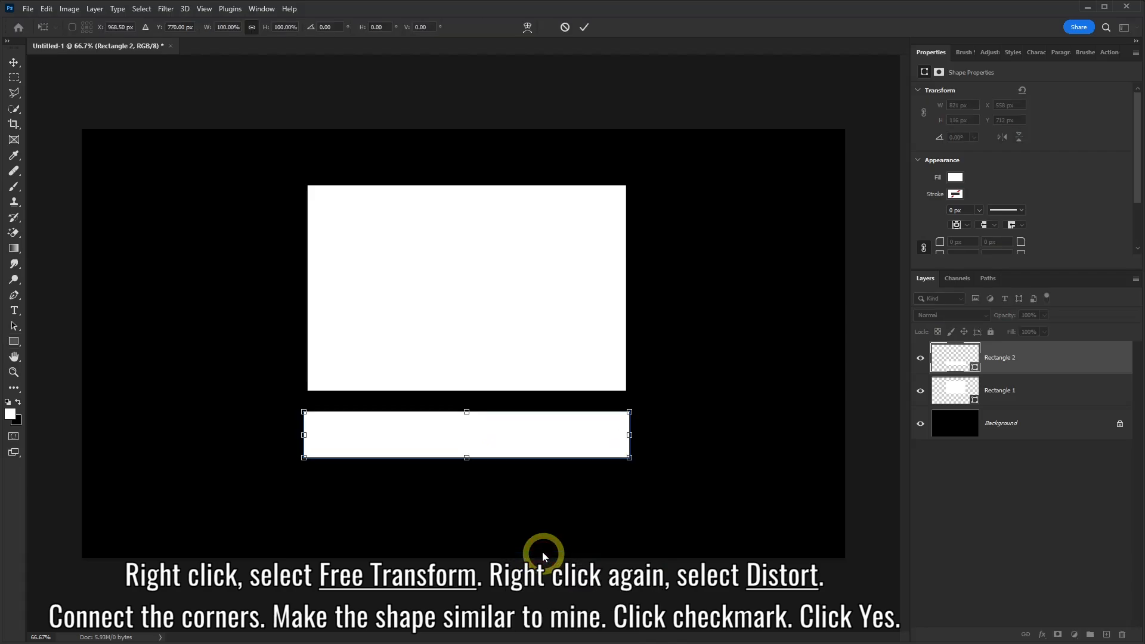
pyautogui.rightClick(434, 404)
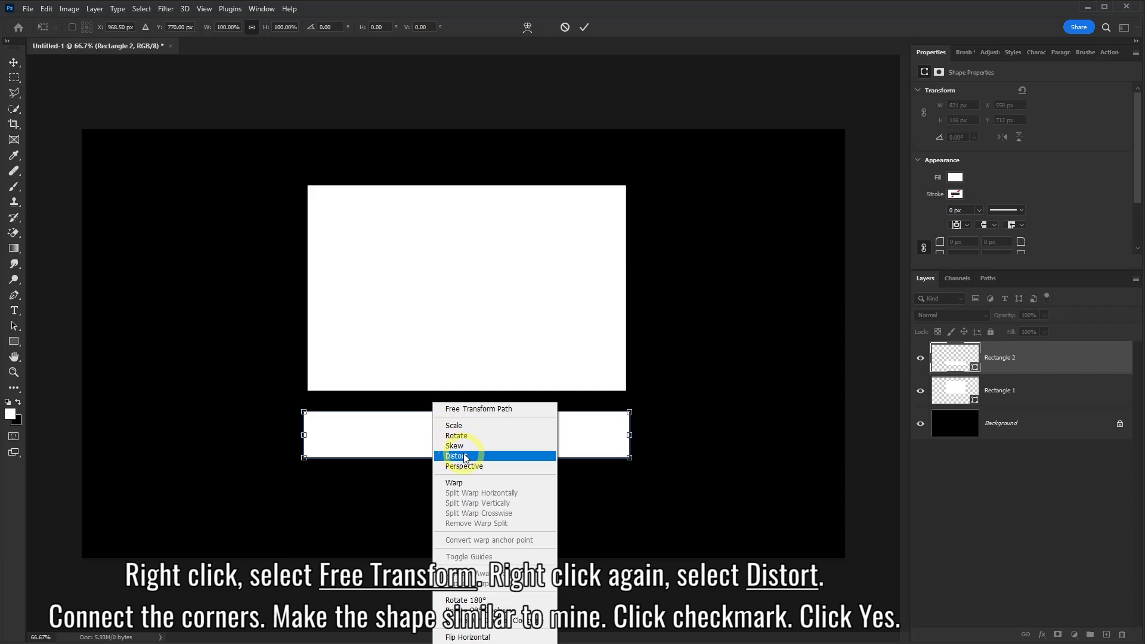
pyautogui.click(456, 456)
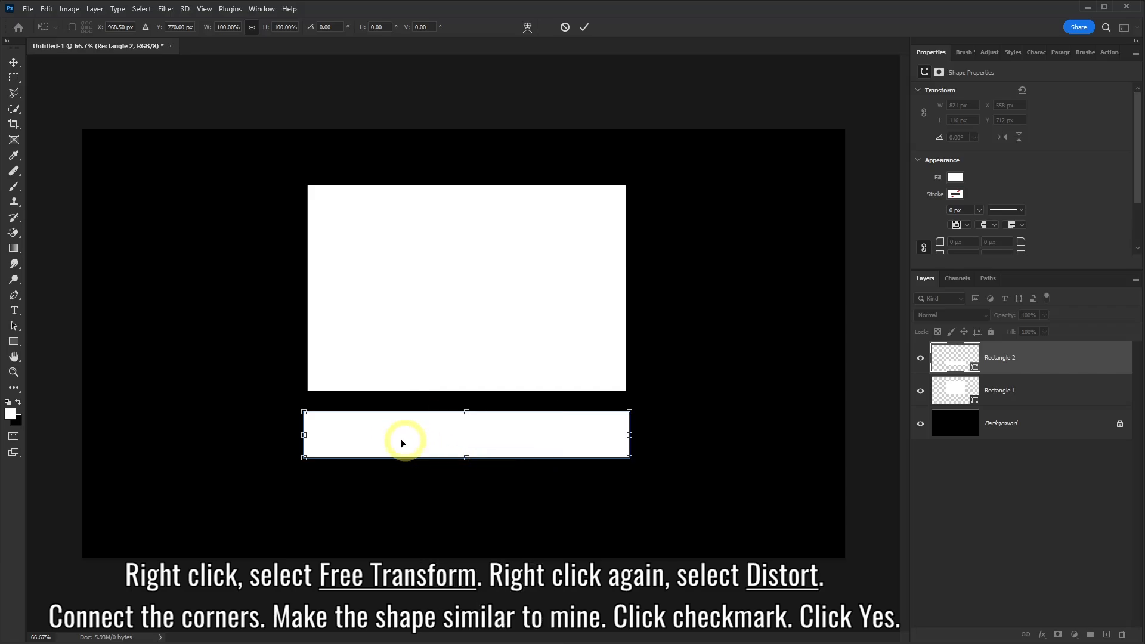
pyautogui.moveTo(304, 411); pyautogui.dragTo(305, 391)
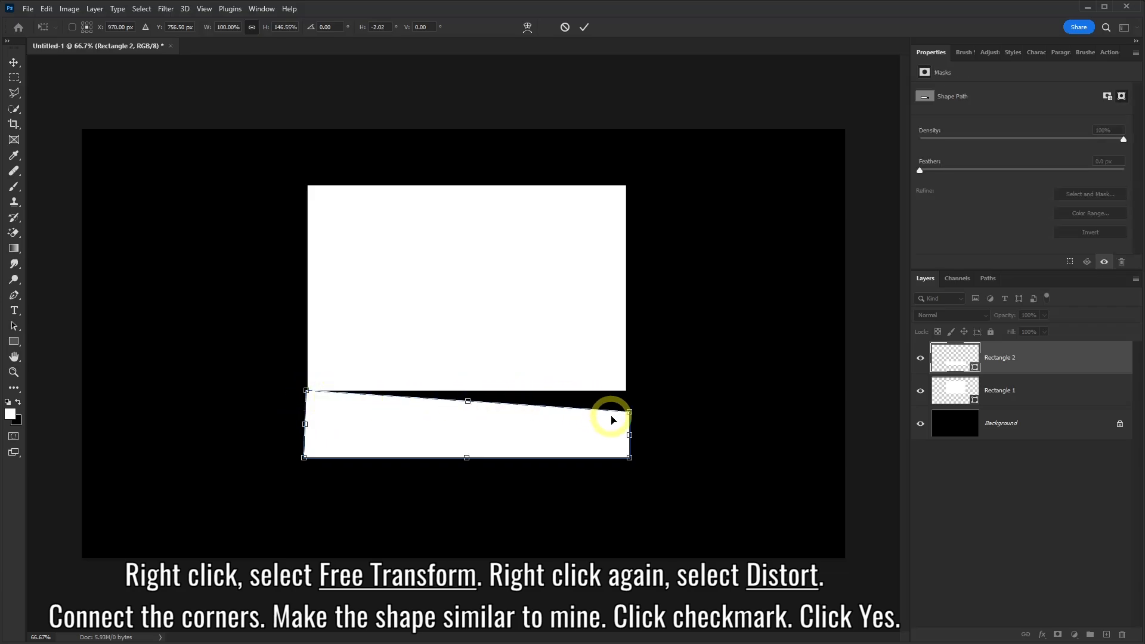
pyautogui.moveTo(630, 414); pyautogui.dragTo(626, 393)
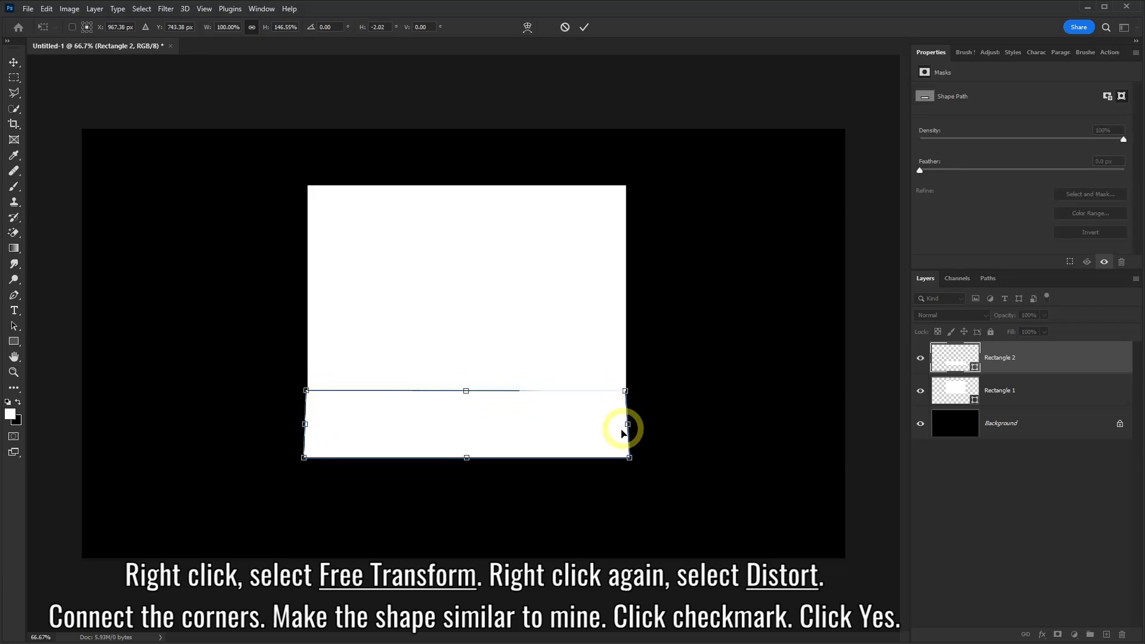
pyautogui.moveTo(304, 458); pyautogui.dragTo(191, 512)
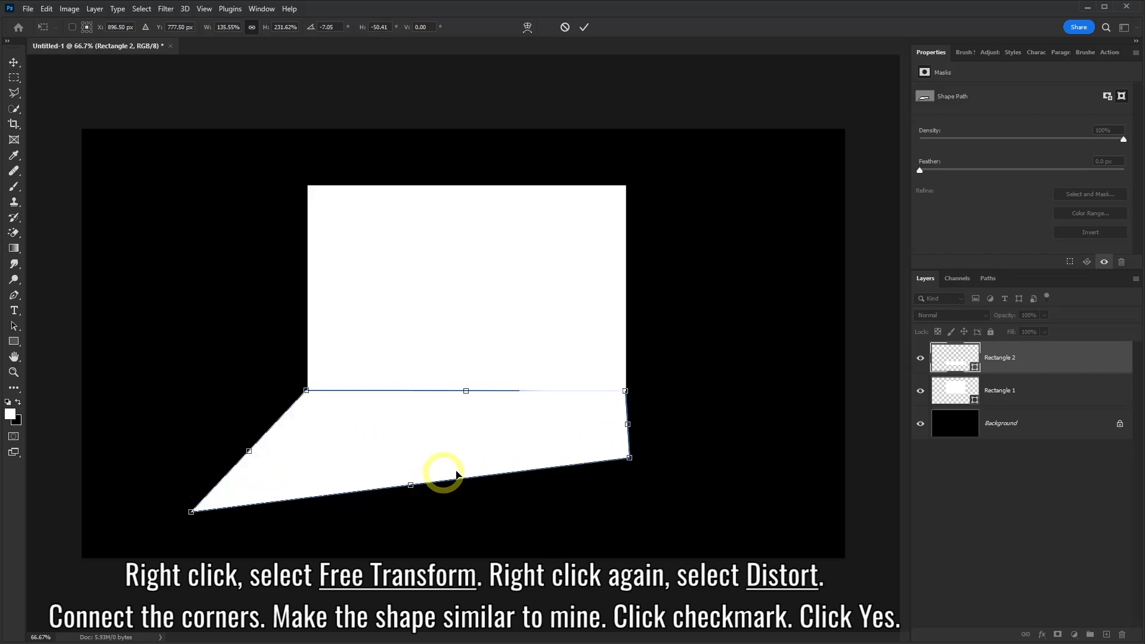
pyautogui.moveTo(629, 458); pyautogui.dragTo(769, 513)
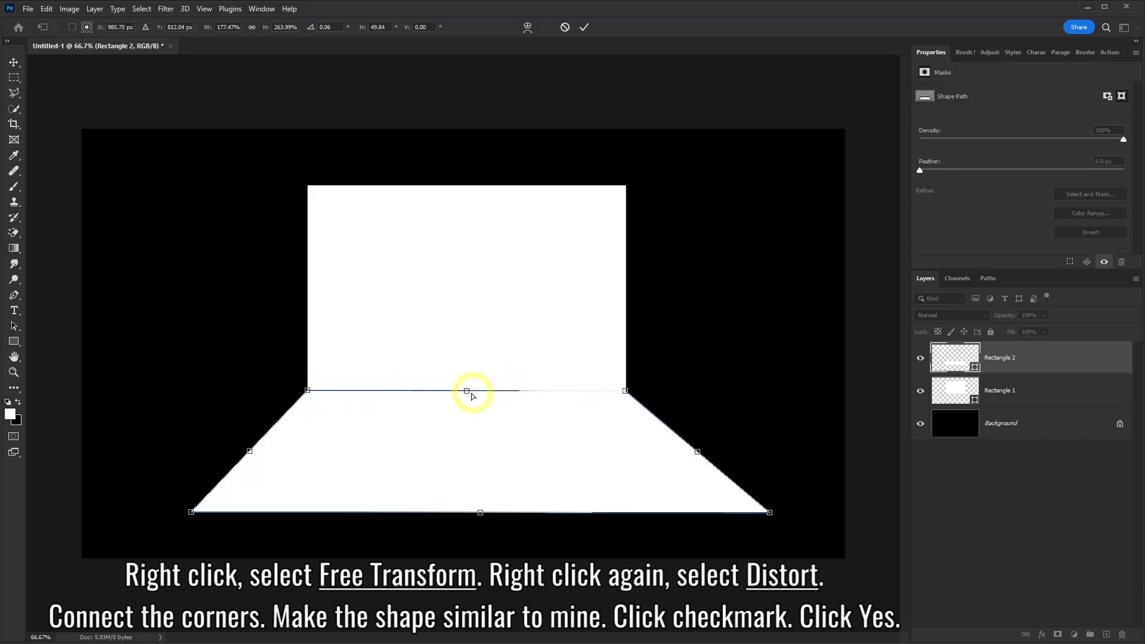
pyautogui.moveTo(471, 392); pyautogui.dragTo(469, 391)
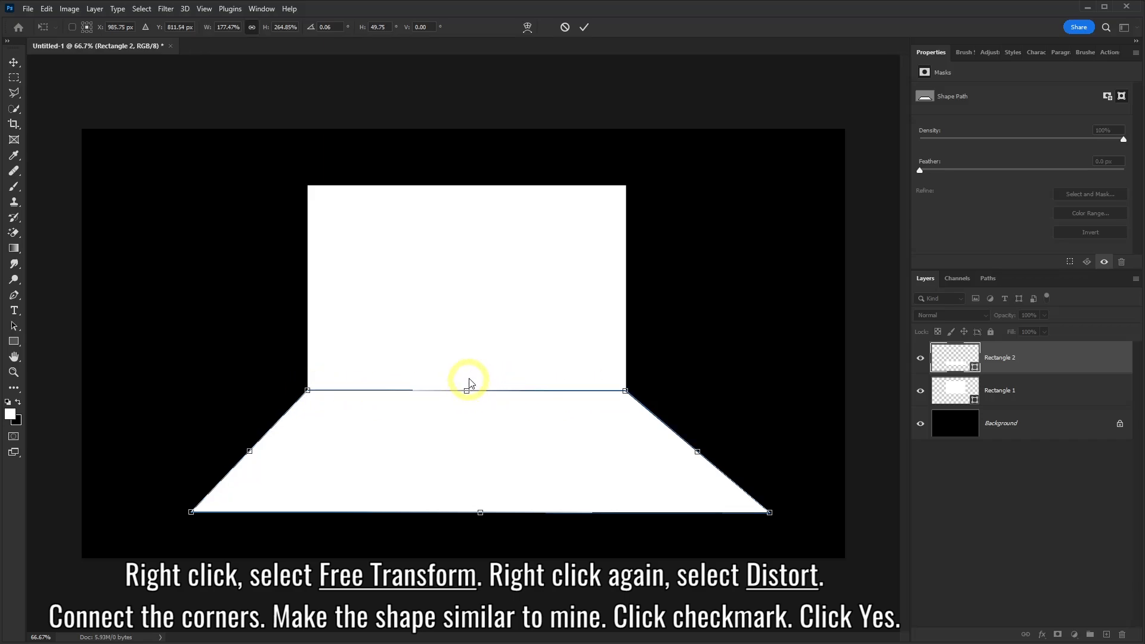
pyautogui.click(584, 28)
pyautogui.click(535, 245)
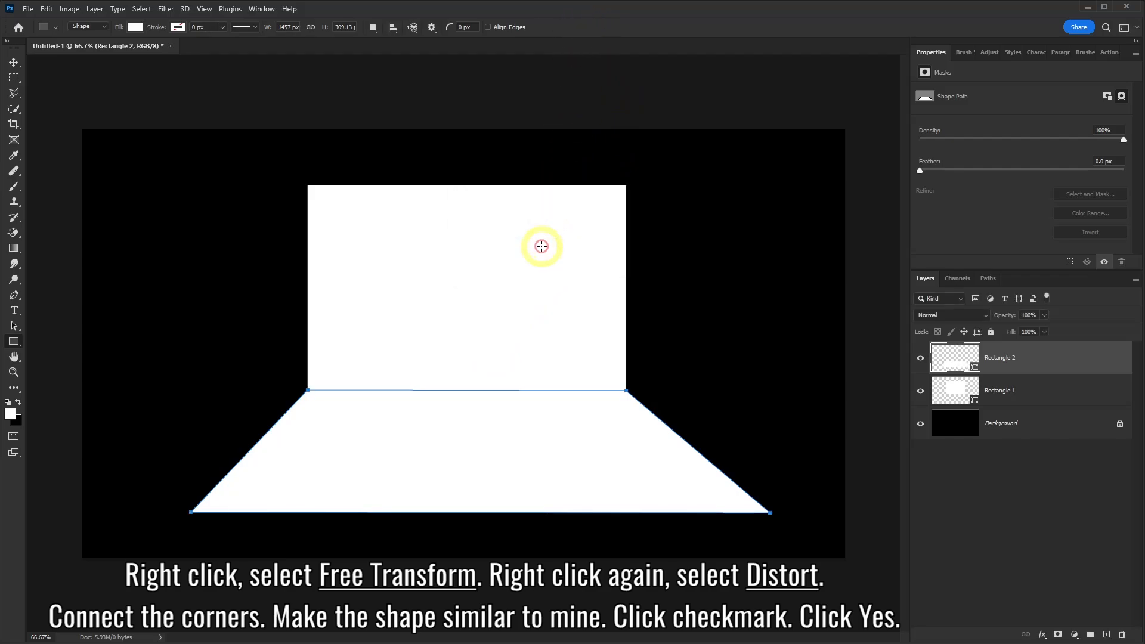
# Convert the Rectangle 1 and Rectangle 2 layers together into a single smart object
pyautogui.click(1033, 425)
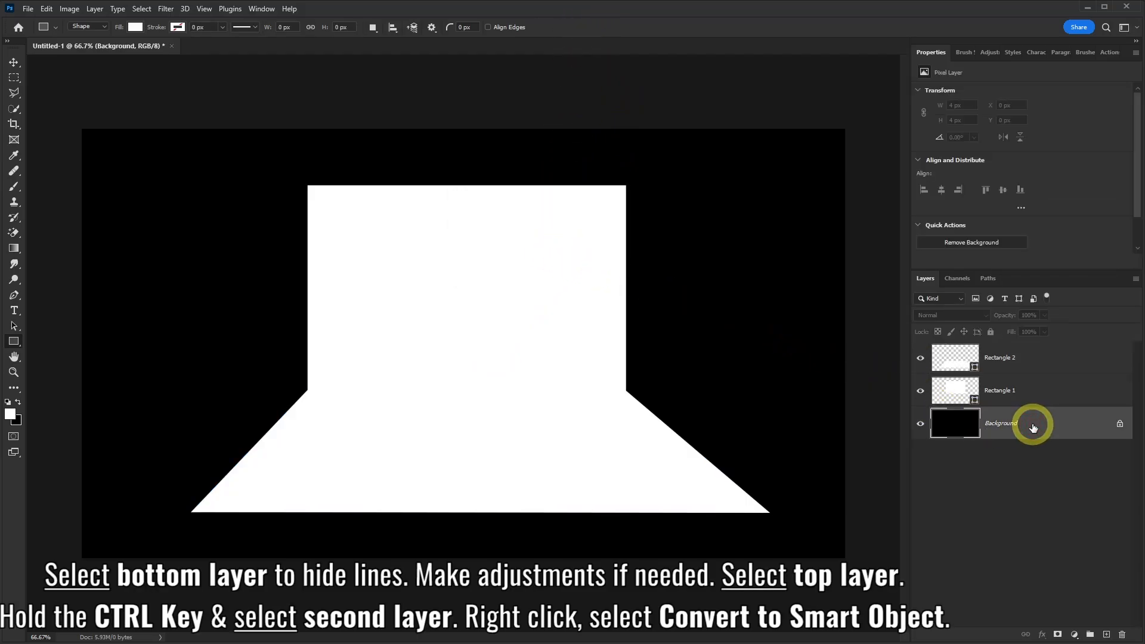
pyautogui.click(1049, 358)
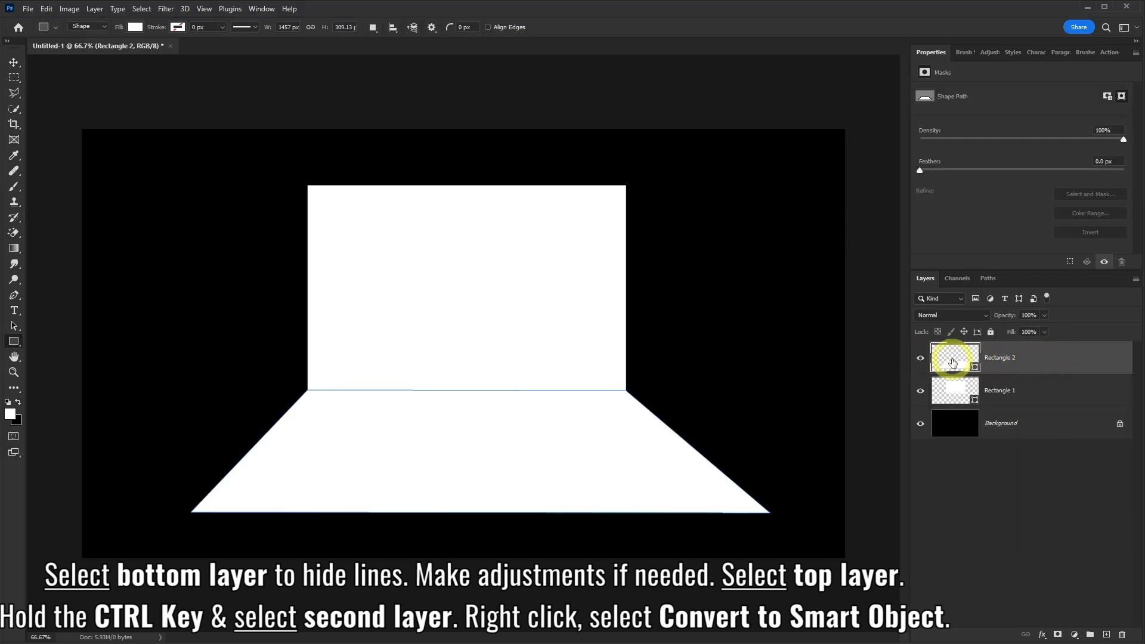
pyautogui.keyDown('ctrl'); pyautogui.click(1036, 390); pyautogui.keyUp('ctrl')
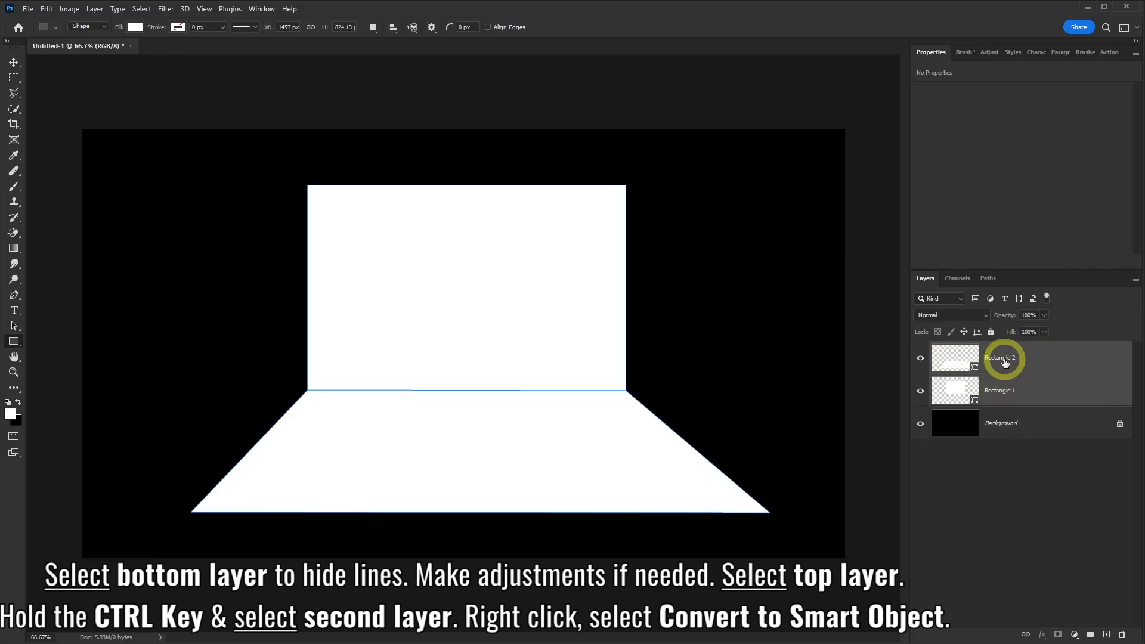
pyautogui.rightClick(1065, 352)
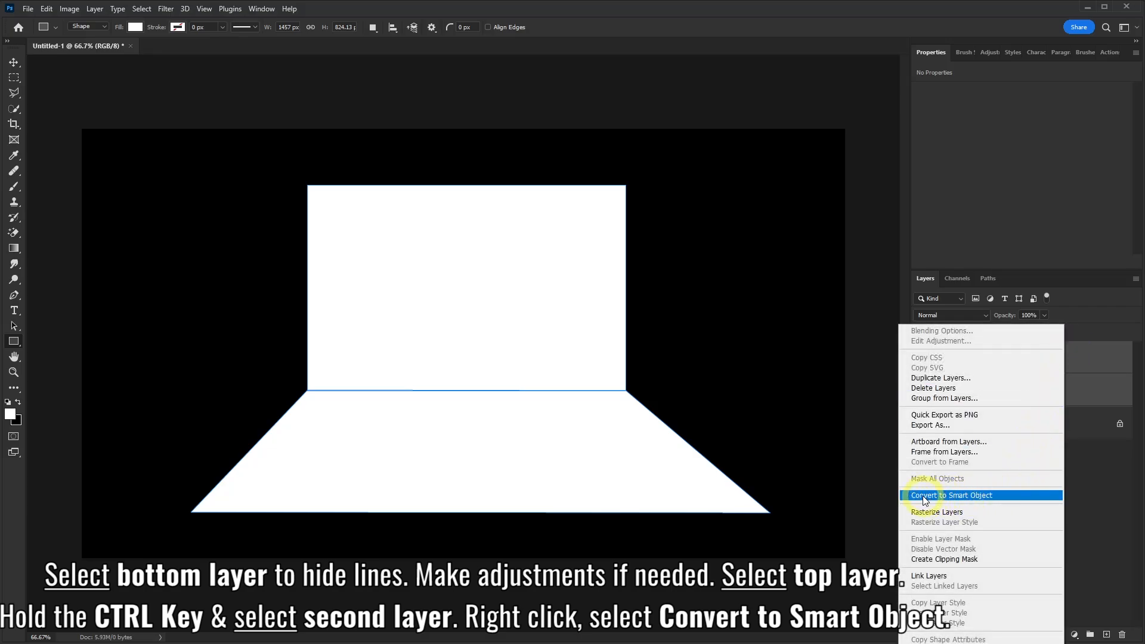
pyautogui.click(941, 495)
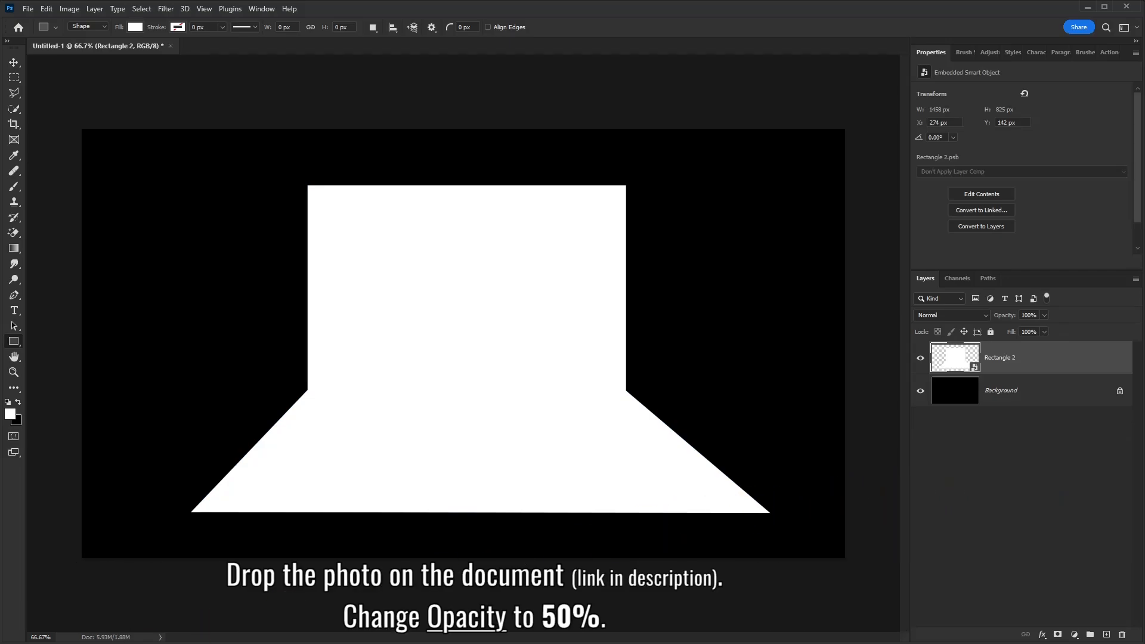
# Place the pexels-pixabay-237266 photo into the document and set its opacity to 50%
pyautogui.hotkey('alt', 'Tab')
pyautogui.moveTo(338, 306); pyautogui.dragTo(435, 419)
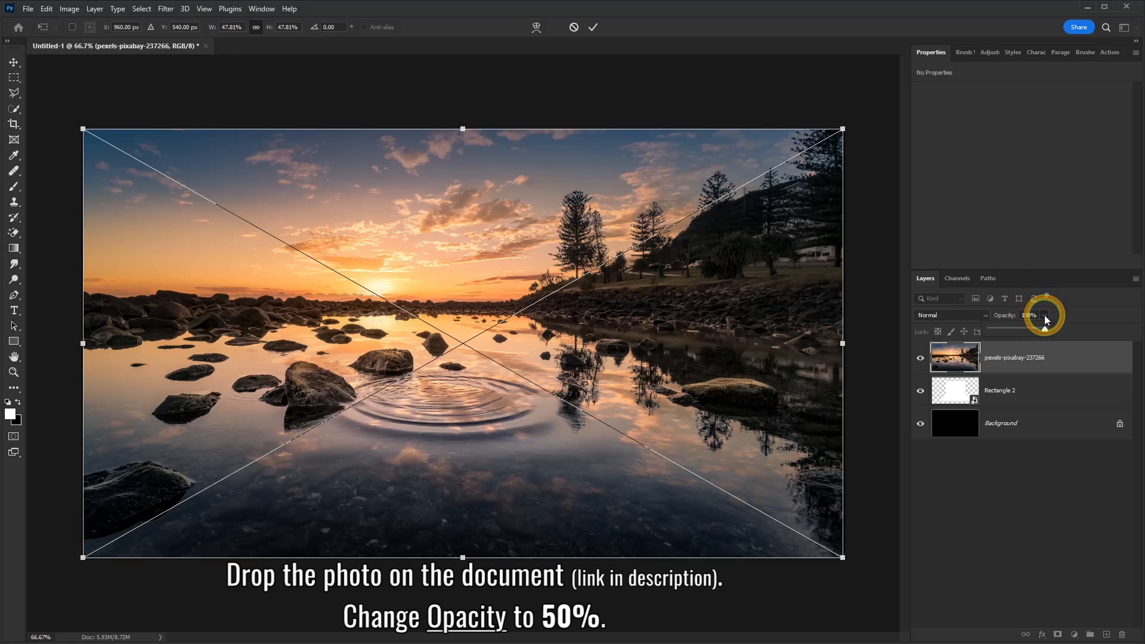
pyautogui.moveTo(1024, 325); pyautogui.dragTo(1017, 326)
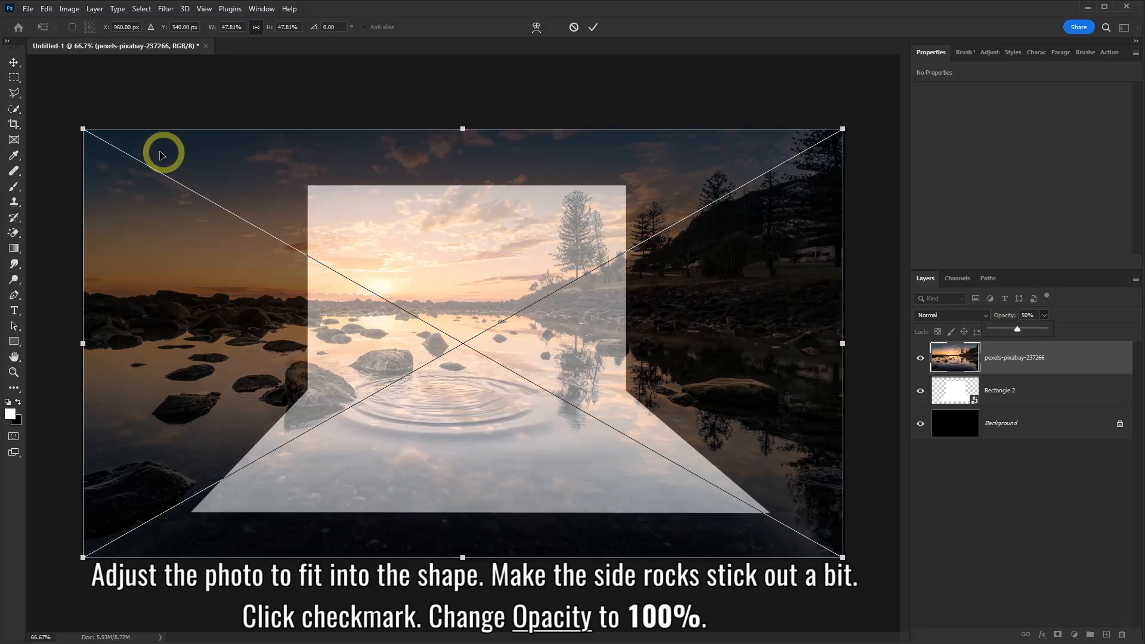
# Scale the photo to about 42% and position it over the white shape so the side rocks extend slightly past its edges
pyautogui.moveTo(83, 129); pyautogui.dragTo(177, 192)
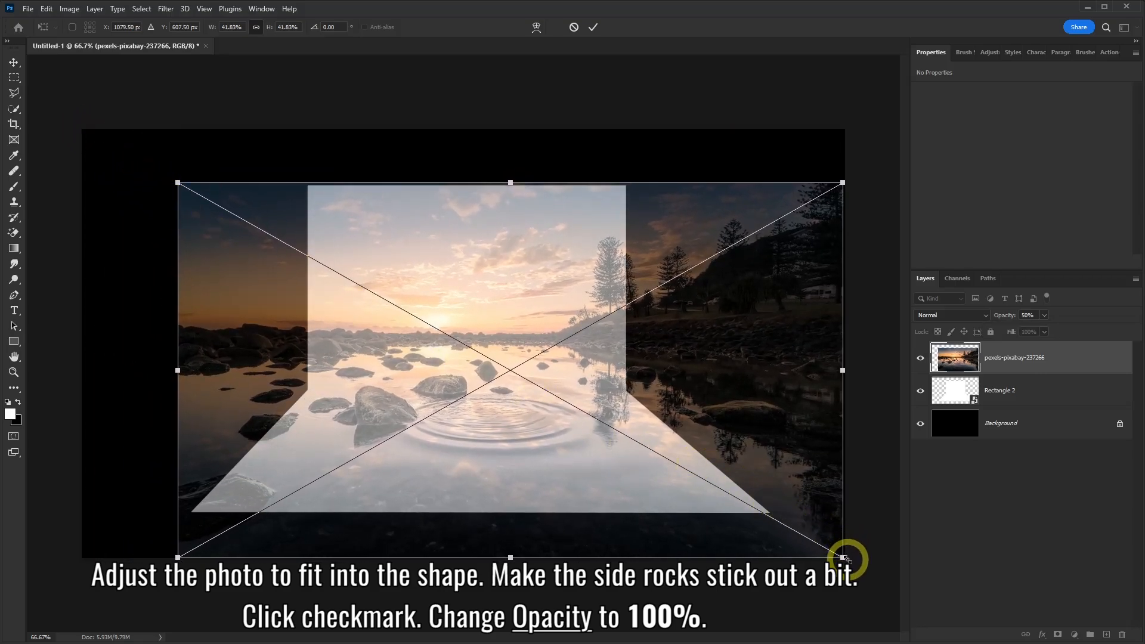
pyautogui.moveTo(843, 558)
pyautogui.mouseDown()
pyautogui.moveTo(777, 528)
pyautogui.moveTo(834, 559)
pyautogui.mouseUp()
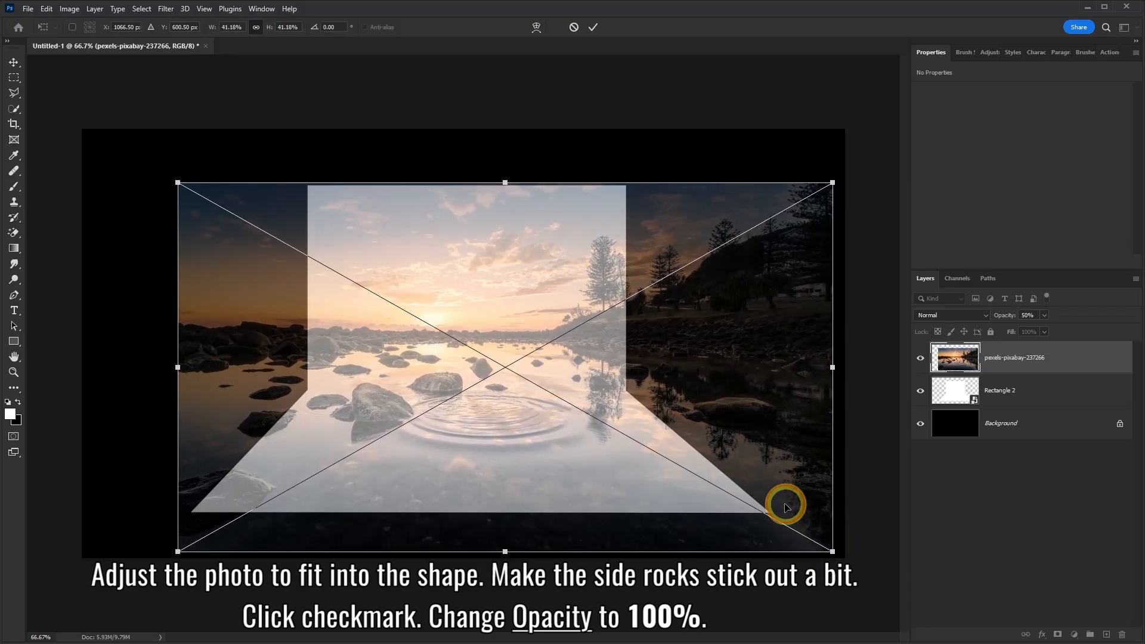
pyautogui.moveTo(786, 507); pyautogui.dragTo(727, 502)
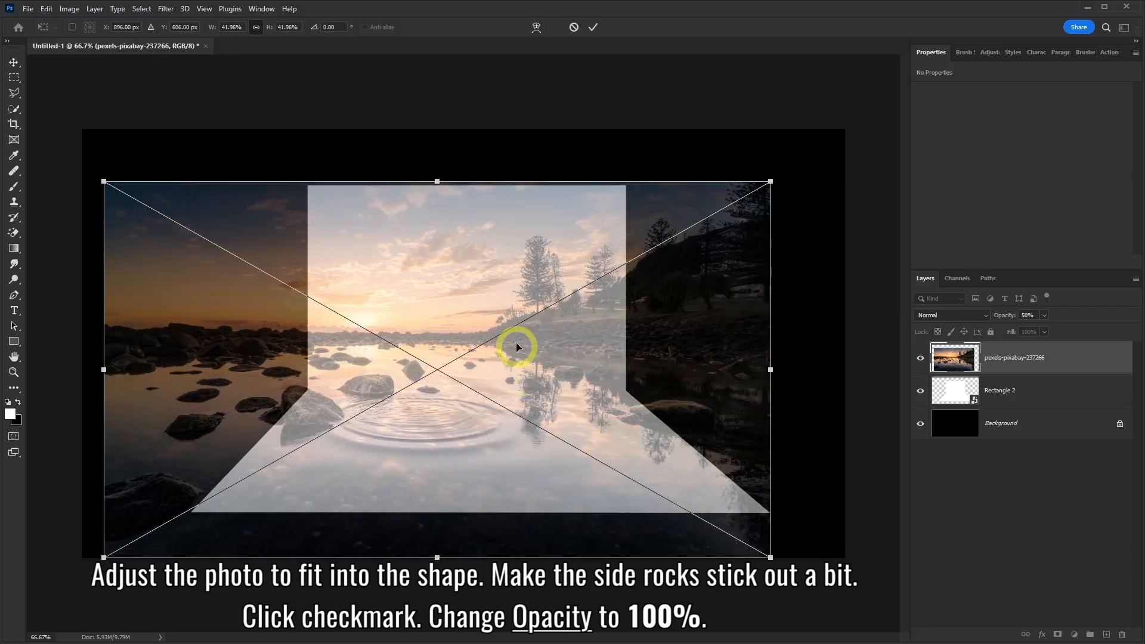
pyautogui.click(593, 27)
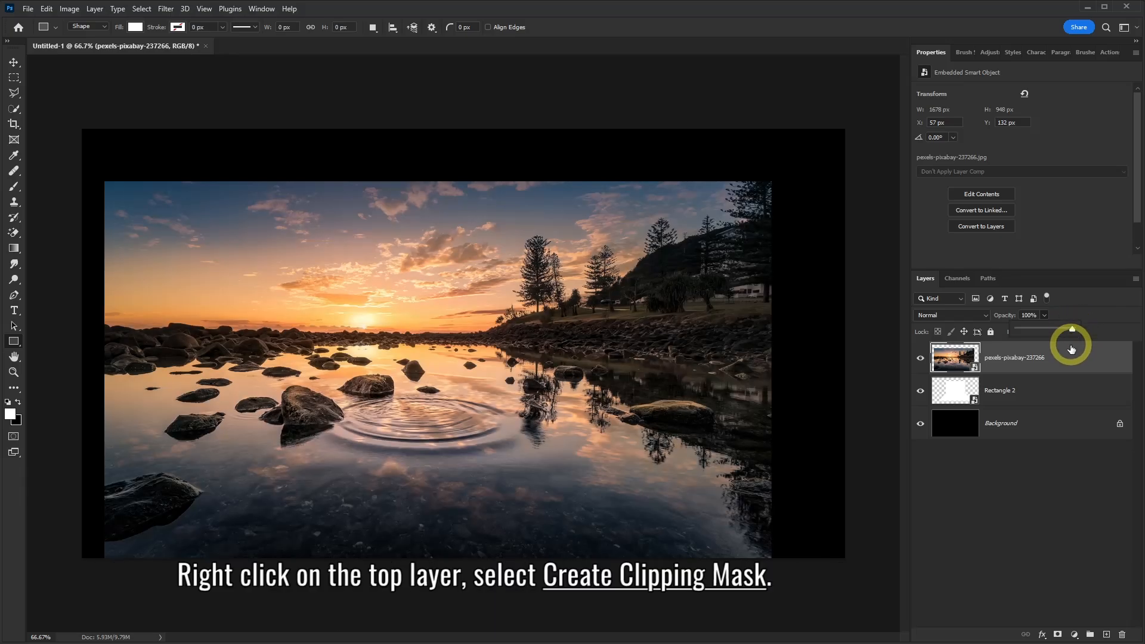
# Set the photo layer's opacity to 100% and clip it to the Rectangle 2 shape with a clipping mask
pyautogui.click(1070, 364)
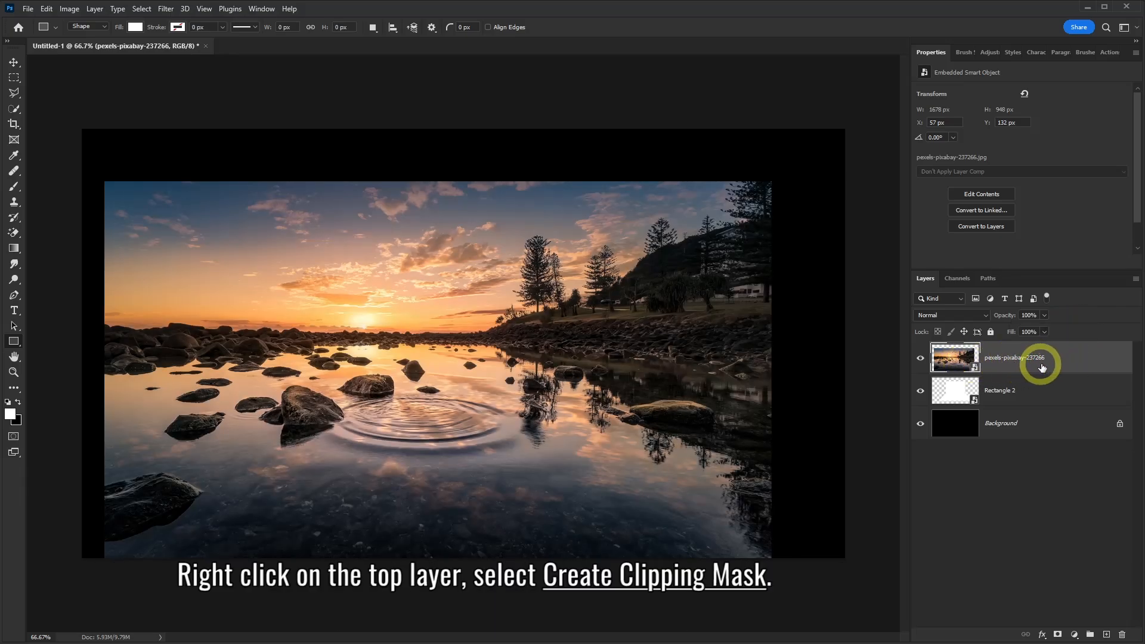
pyautogui.rightClick(1063, 359)
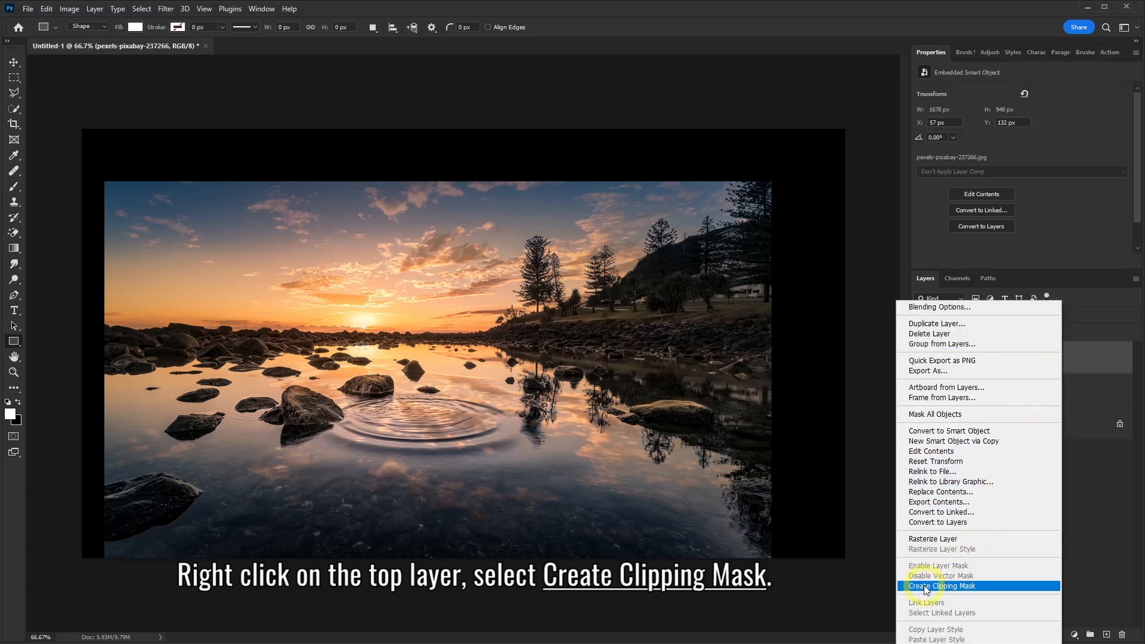
pyautogui.click(942, 587)
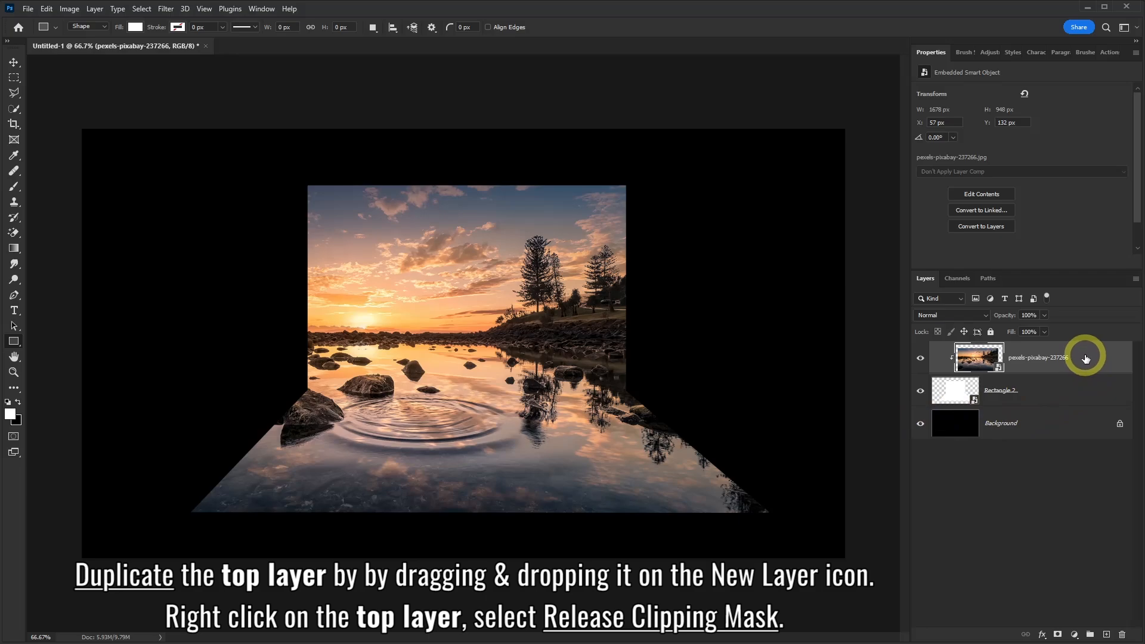
# Duplicate the clipped pexels-pixabay-237266 photo layer and release the copy from its clipping mask
pyautogui.moveTo(1085, 358); pyautogui.dragTo(1107, 633)
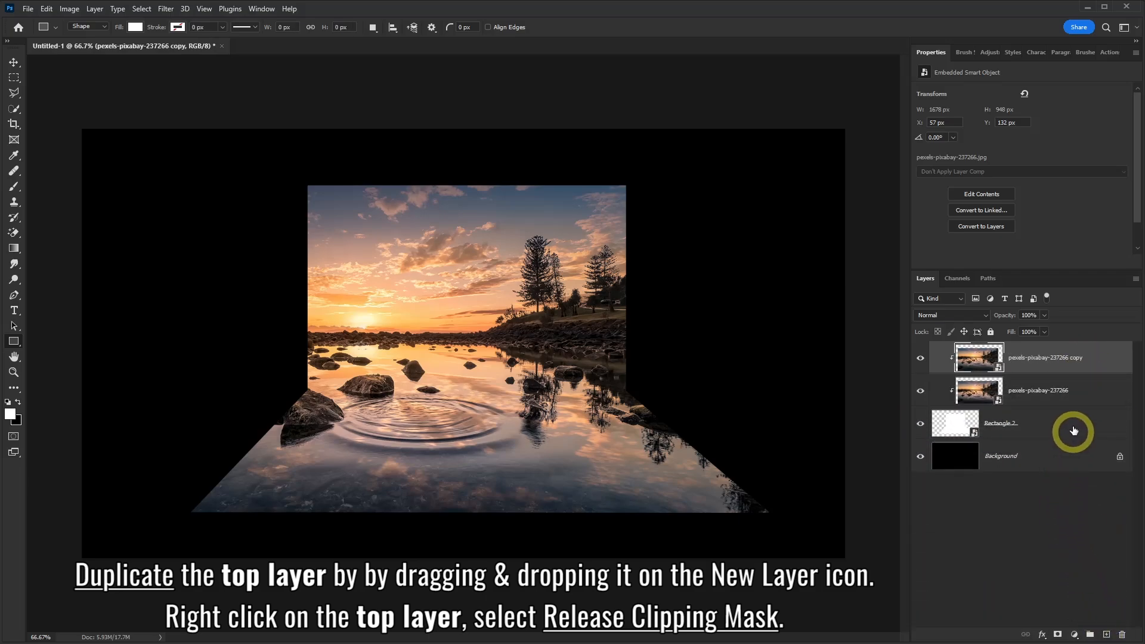
pyautogui.rightClick(1094, 358)
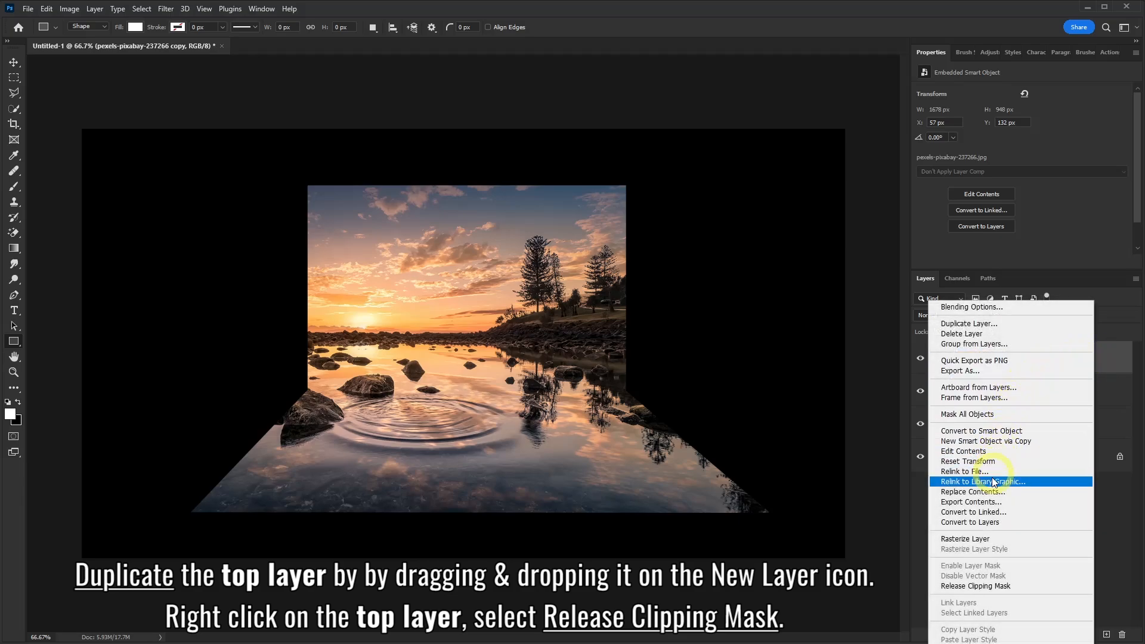
pyautogui.click(978, 586)
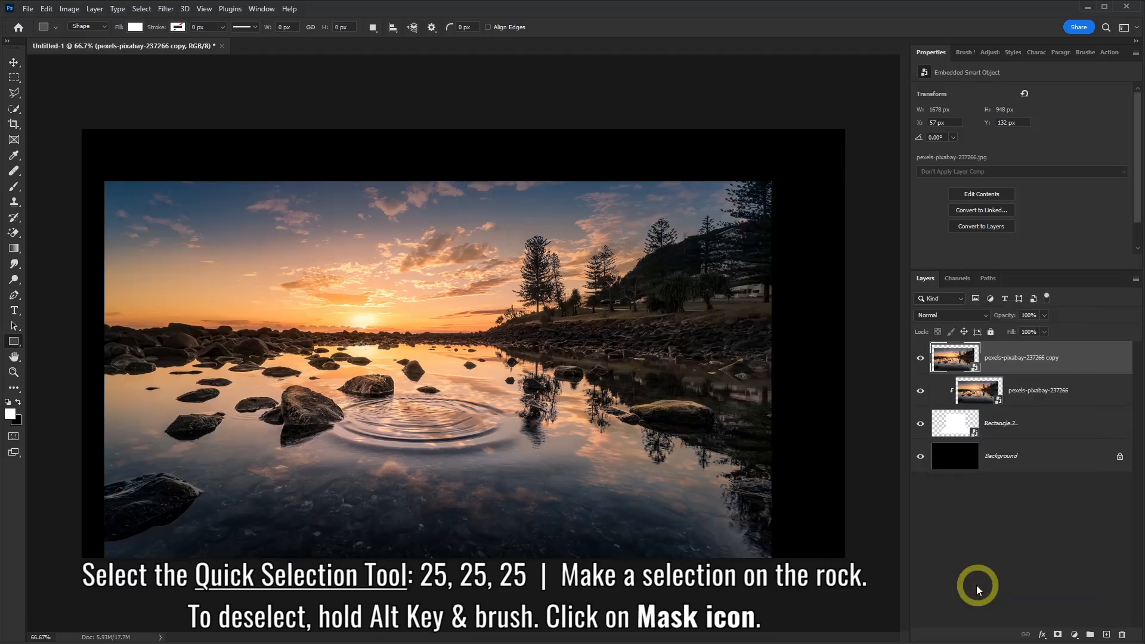
# Select the large rock beside the water ripples with the Quick Selection Tool and mask the photo copy to it
pyautogui.click(15, 108)
pyautogui.click(54, 120)
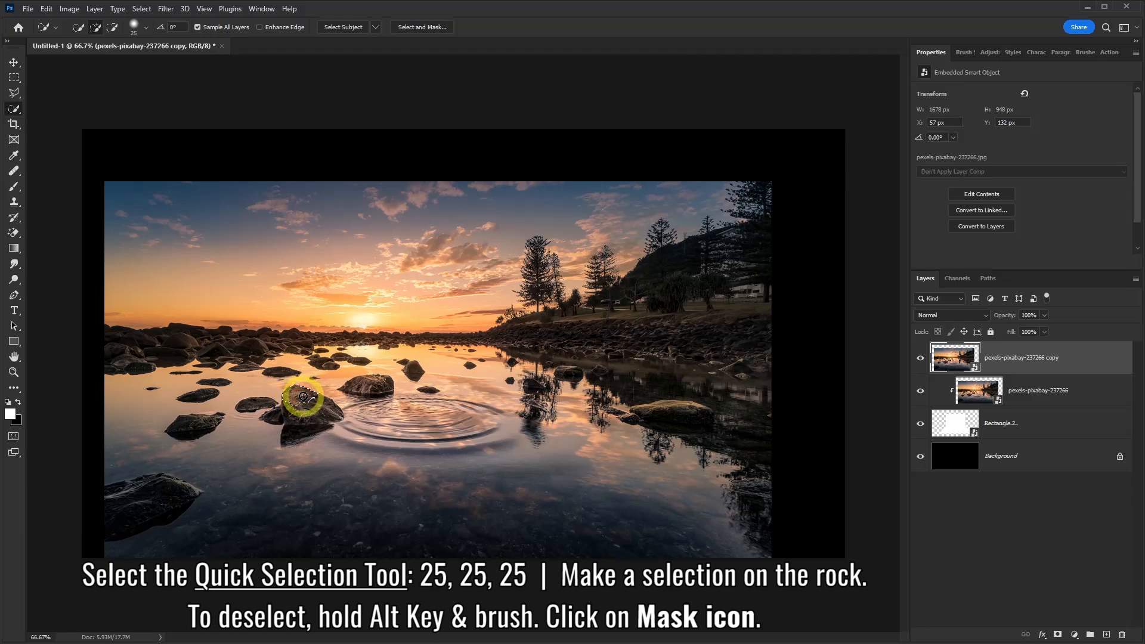
pyautogui.moveTo(308, 398)
pyautogui.mouseDown()
pyautogui.moveTo(289, 449)
pyautogui.moveTo(274, 434)
pyautogui.moveTo(326, 435)
pyautogui.moveTo(286, 435)
pyautogui.moveTo(327, 435)
pyautogui.moveTo(351, 414)
pyautogui.mouseUp()
pyautogui.press('alt')
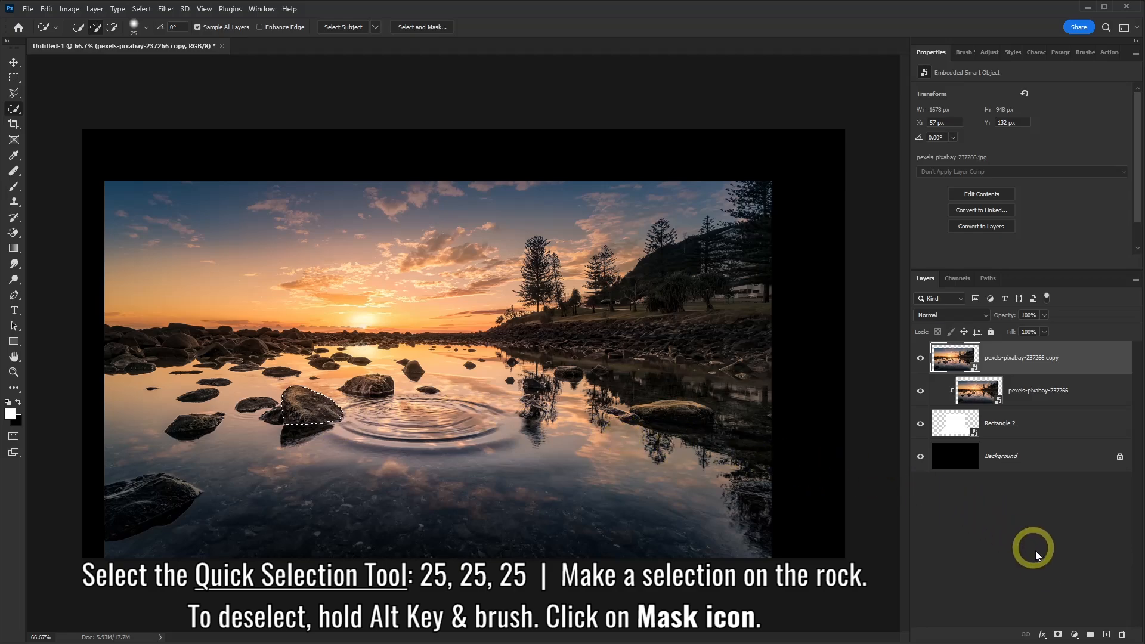
pyautogui.click(1057, 635)
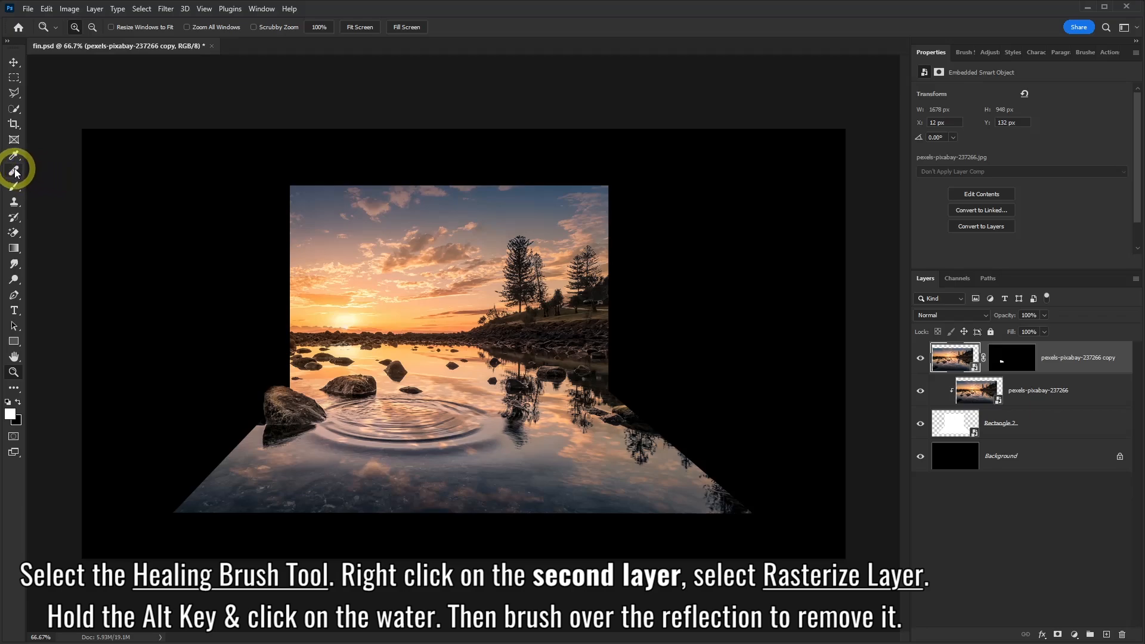
# Activate the Healing Brush Tool and rasterize the clipped pexels-pixabay-237266 layer
pyautogui.click(14, 172)
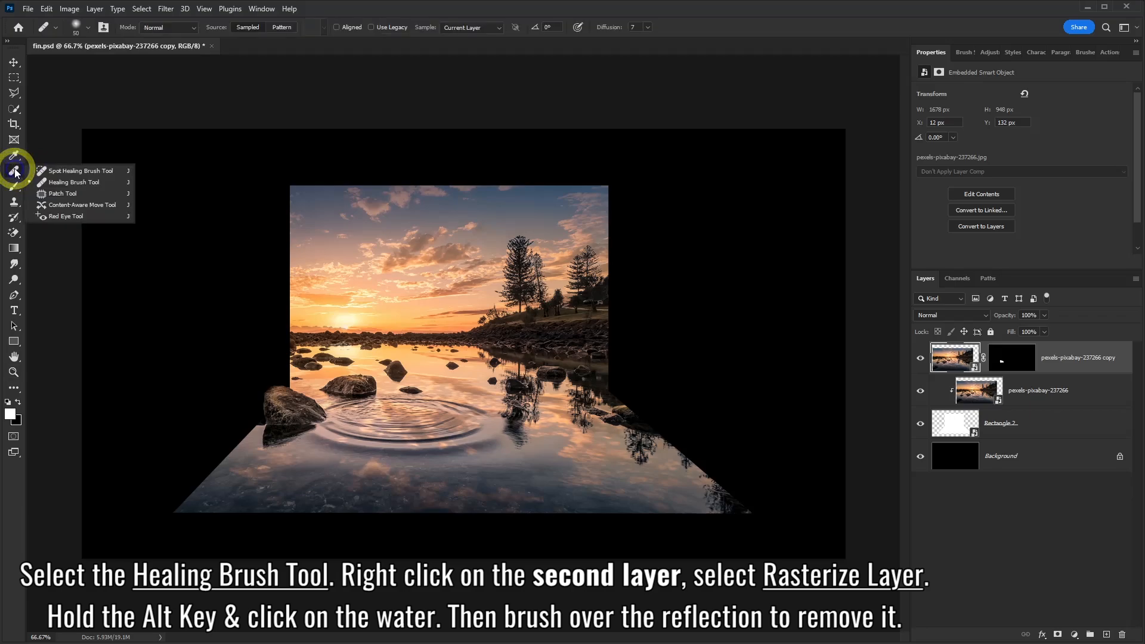
pyautogui.click(71, 183)
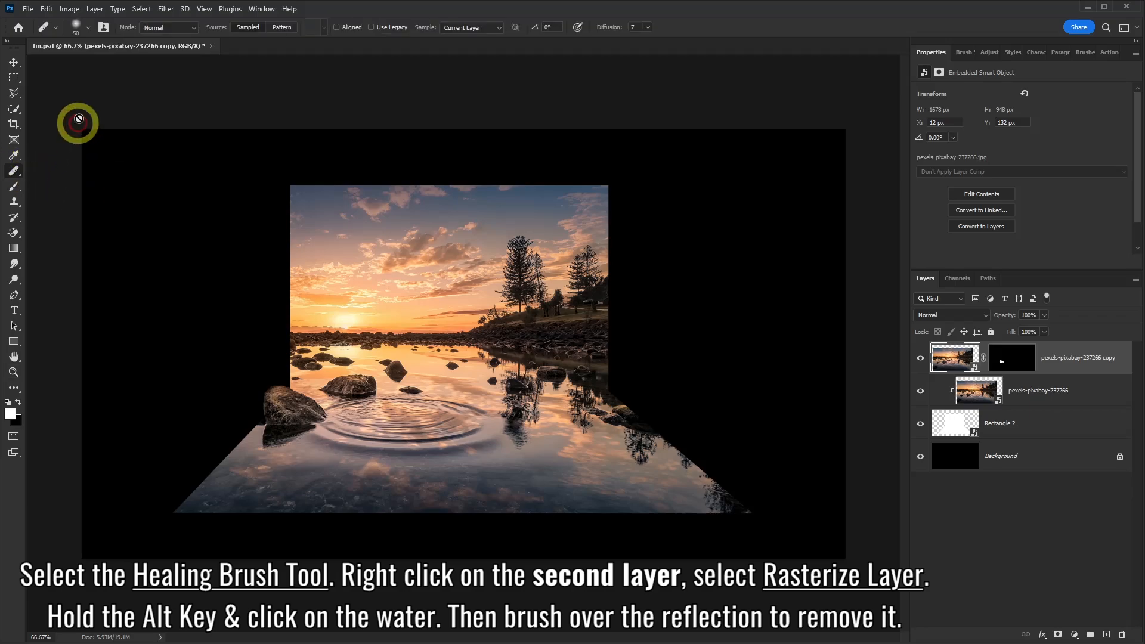
pyautogui.click(88, 27)
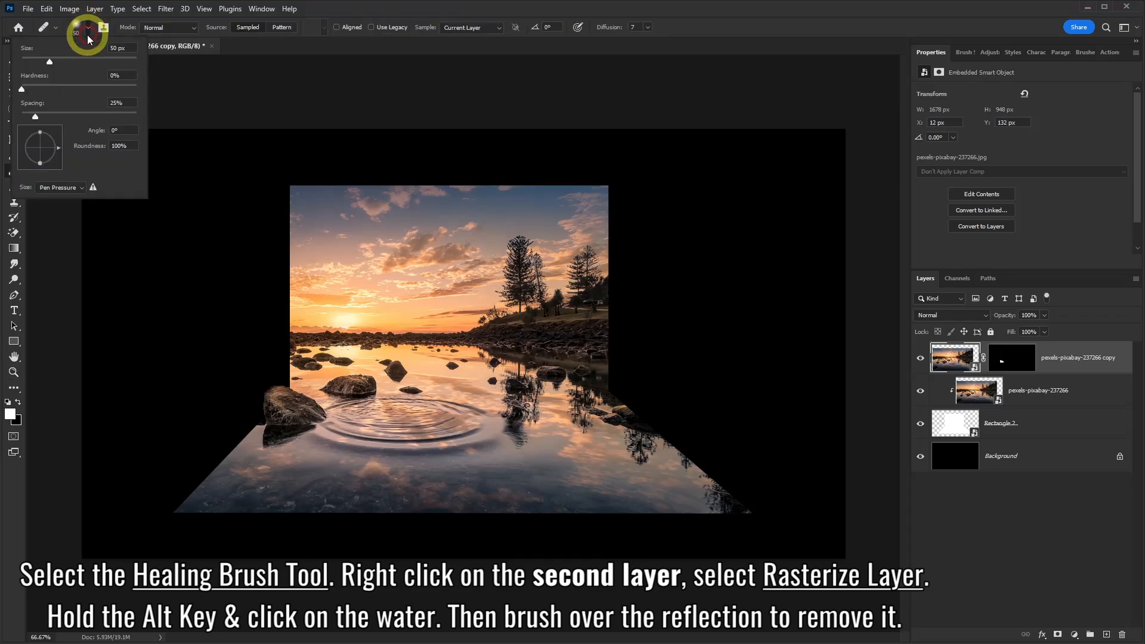
pyautogui.click(339, 12)
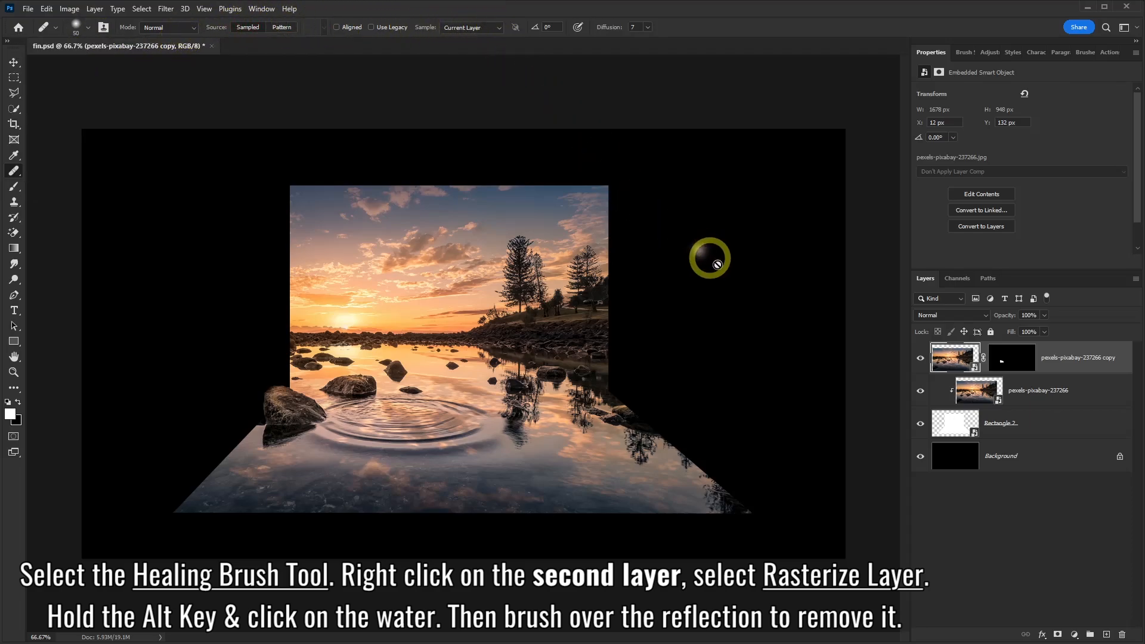
pyautogui.click(1080, 391)
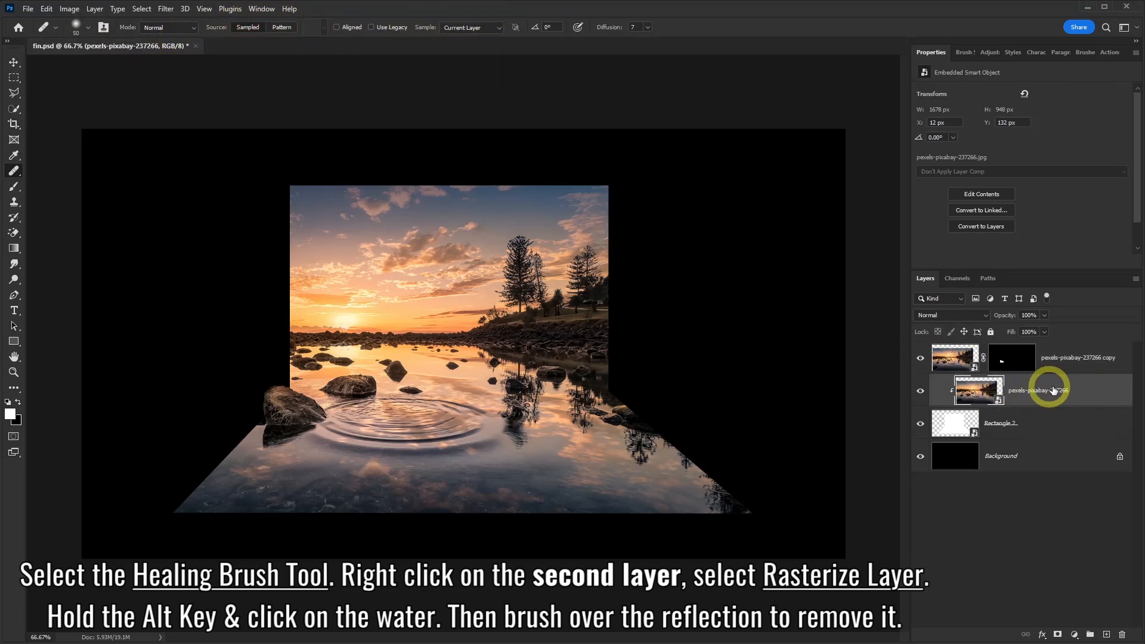
pyautogui.rightClick(1085, 391)
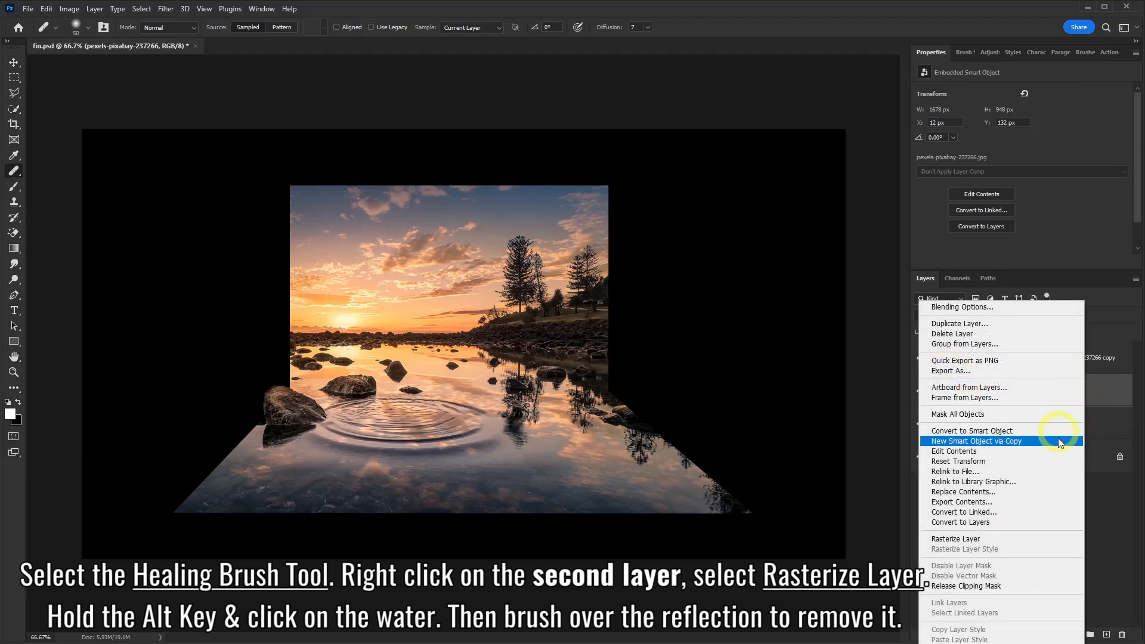
pyautogui.click(960, 539)
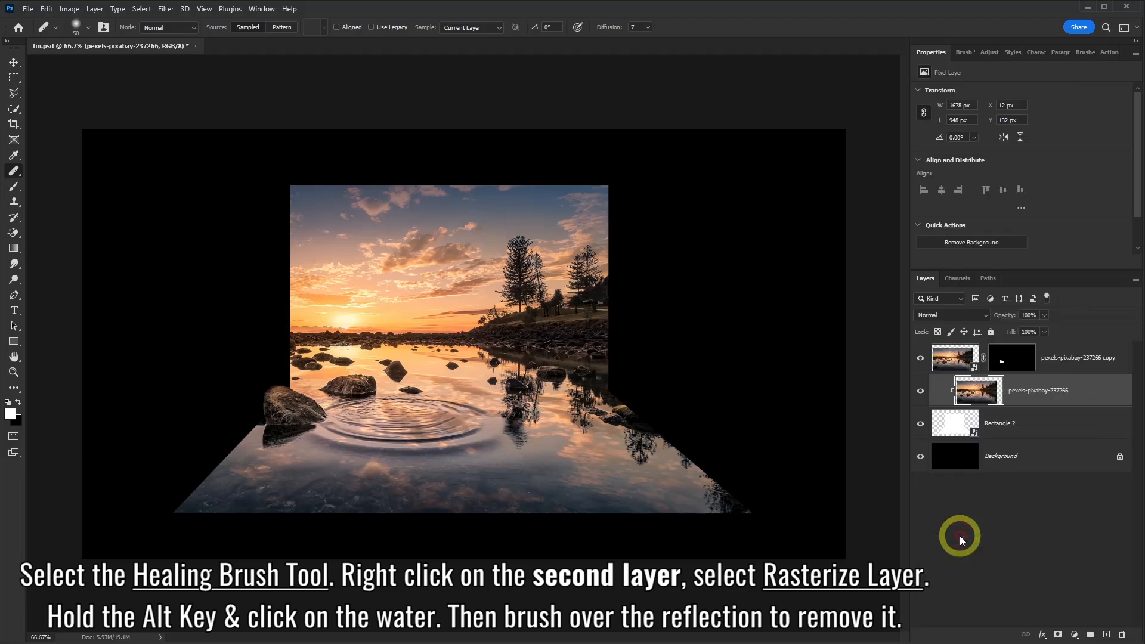
# Heal away the dark tree reflections along the floor's lower right edge using clean water sampled nearby
pyautogui.moveTo(712, 495)
pyautogui.mouseDown()
pyautogui.moveTo(729, 511)
pyautogui.moveTo(652, 497)
pyautogui.moveTo(666, 488)
pyautogui.moveTo(740, 509)
pyautogui.moveTo(722, 488)
pyautogui.mouseUp()
pyautogui.keyDown('alt'); pyautogui.click(660, 491); pyautogui.keyUp('alt')
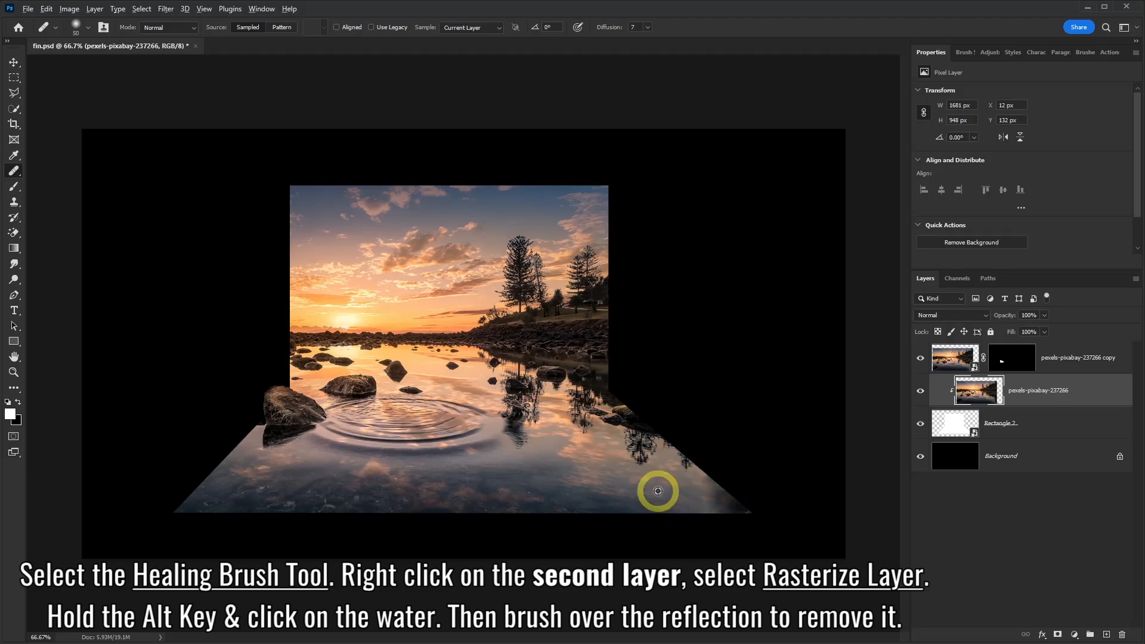
pyautogui.moveTo(692, 471)
pyautogui.mouseDown()
pyautogui.moveTo(673, 486)
pyautogui.moveTo(644, 489)
pyautogui.moveTo(604, 469)
pyautogui.moveTo(639, 455)
pyautogui.mouseUp()
pyautogui.keyDown('alt'); pyautogui.click(604, 468); pyautogui.keyUp('alt')
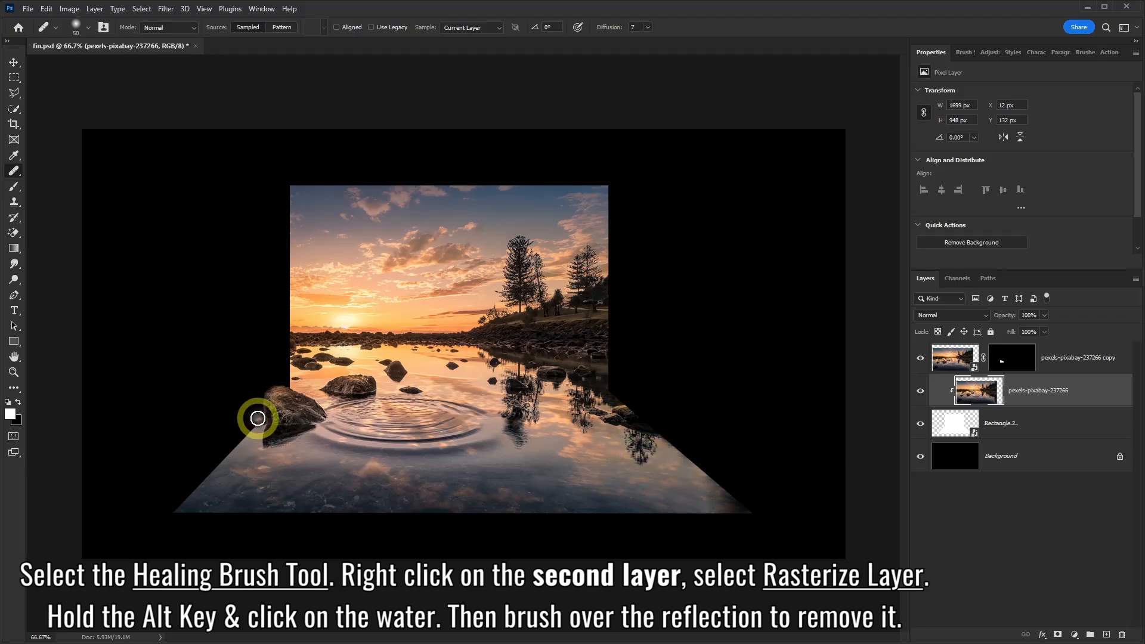
# Set the healing brush hardness to 100% and heal the floor edge just left of the large rock with sampled water
pyautogui.moveTo(259, 424); pyautogui.dragTo(257, 421)
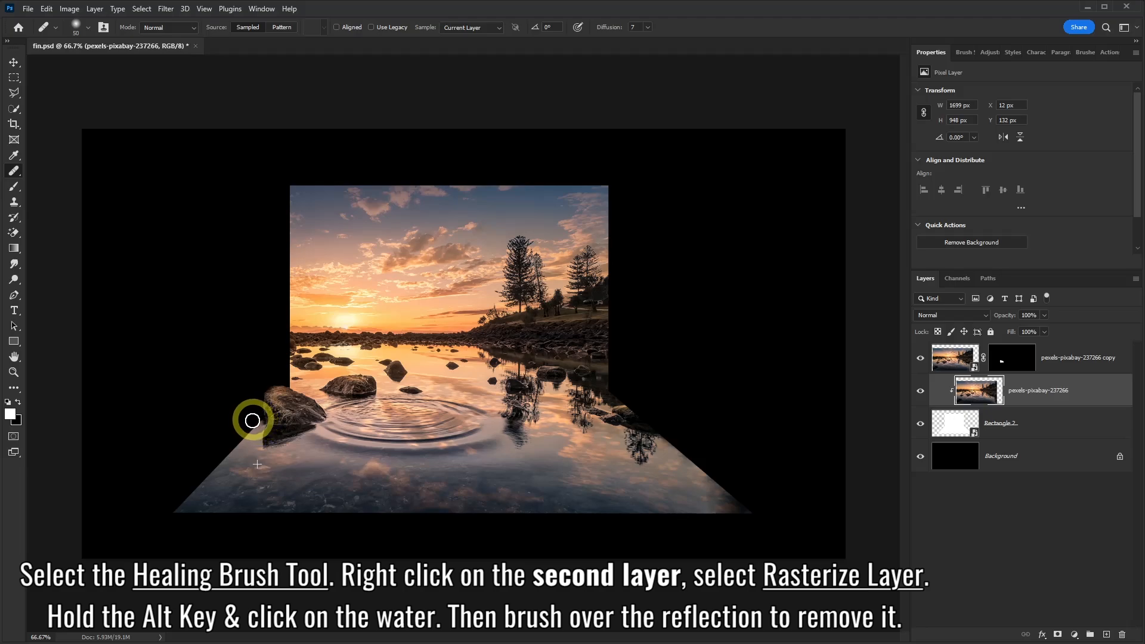
pyautogui.click(87, 30)
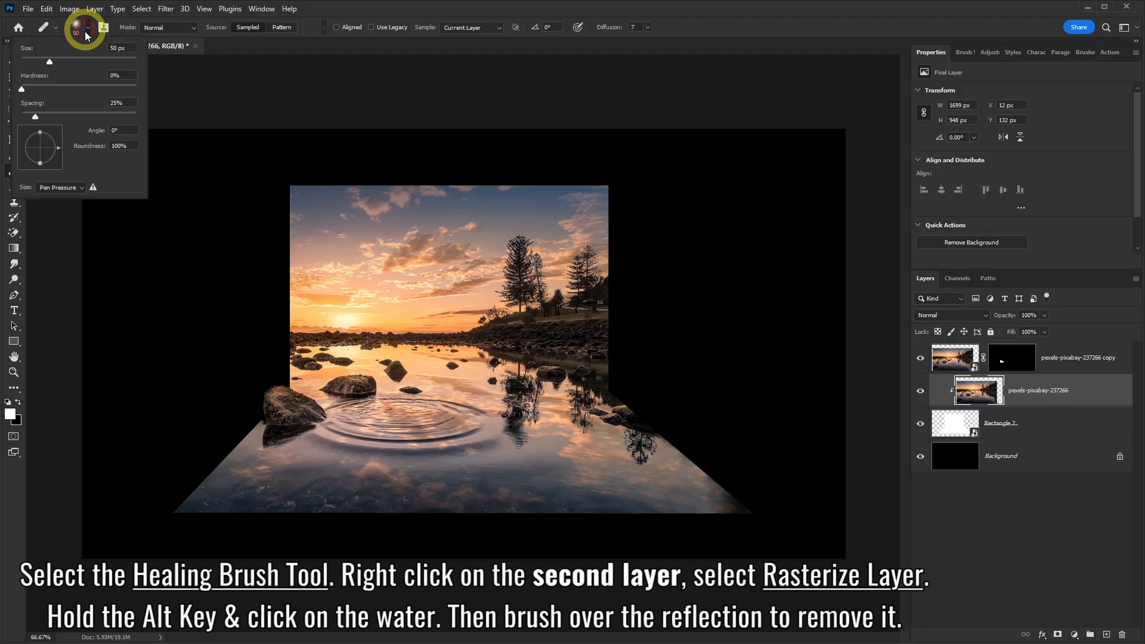
pyautogui.moveTo(26, 88); pyautogui.dragTo(80, 88)
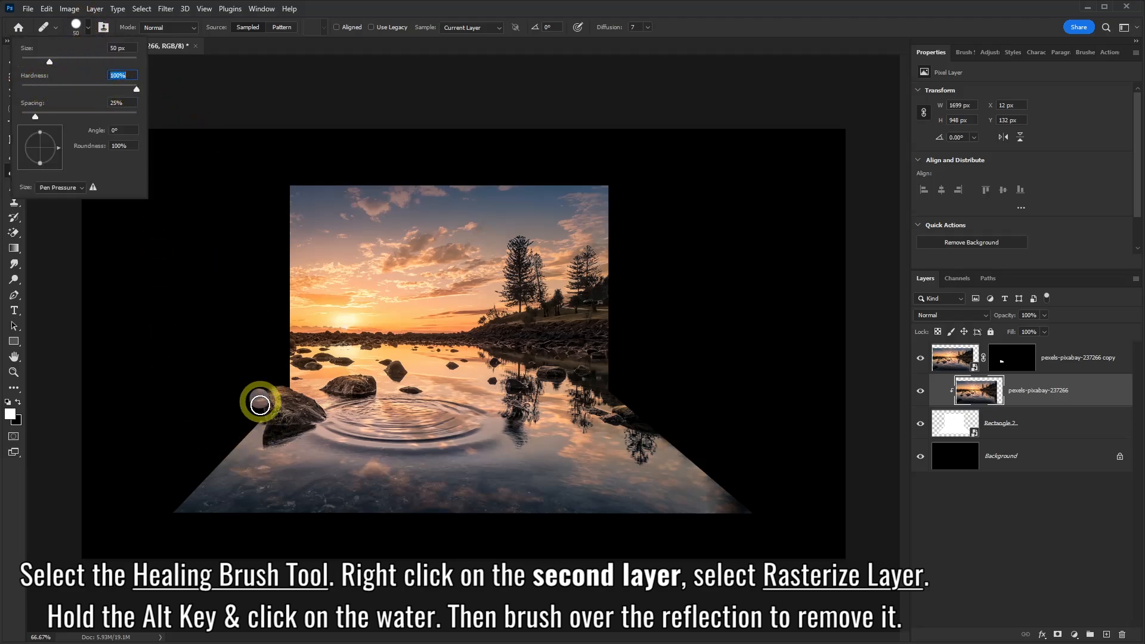
pyautogui.click(259, 465)
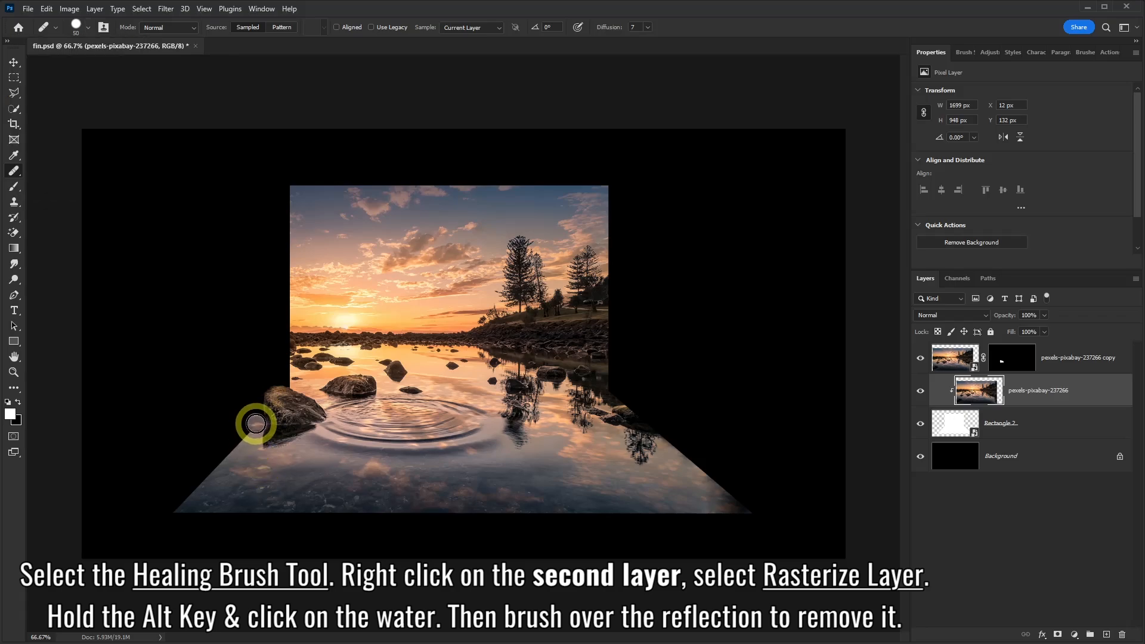
pyautogui.moveTo(255, 423); pyautogui.dragTo(256, 421)
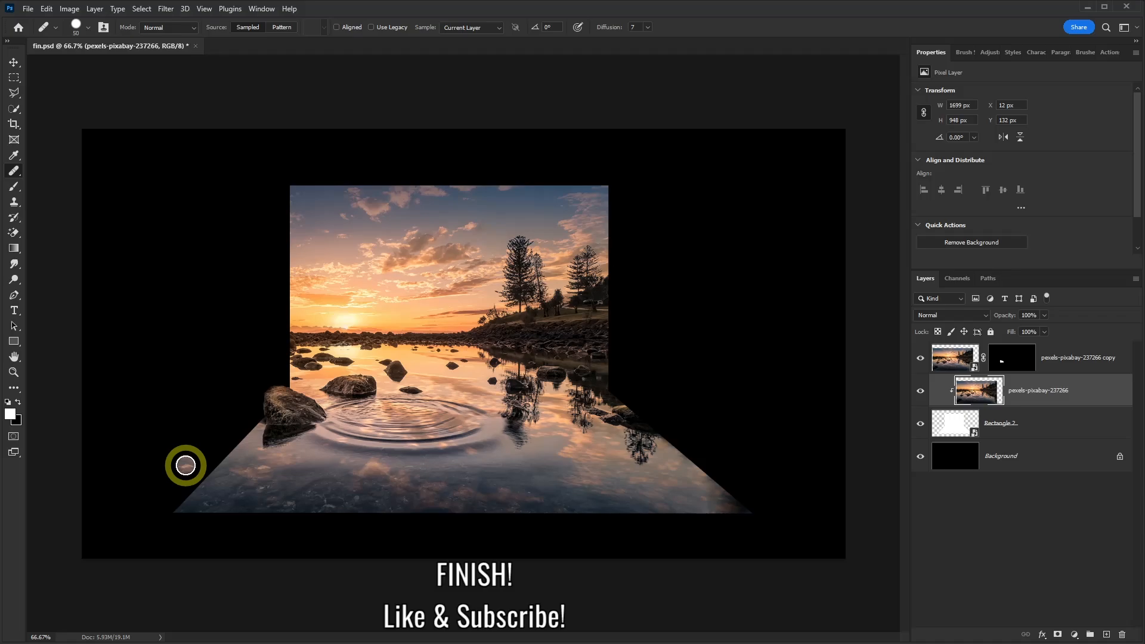